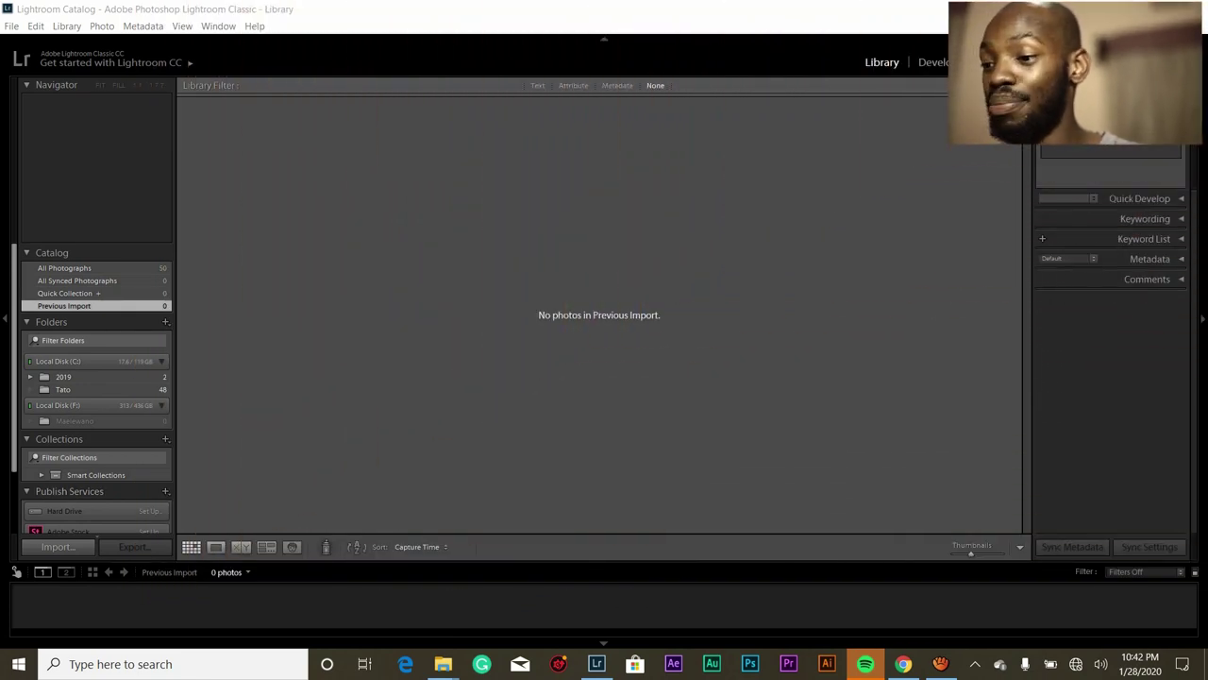
- Import the three CR2 food photos from the Videos folder into the catalog
mouse_move(443, 664)
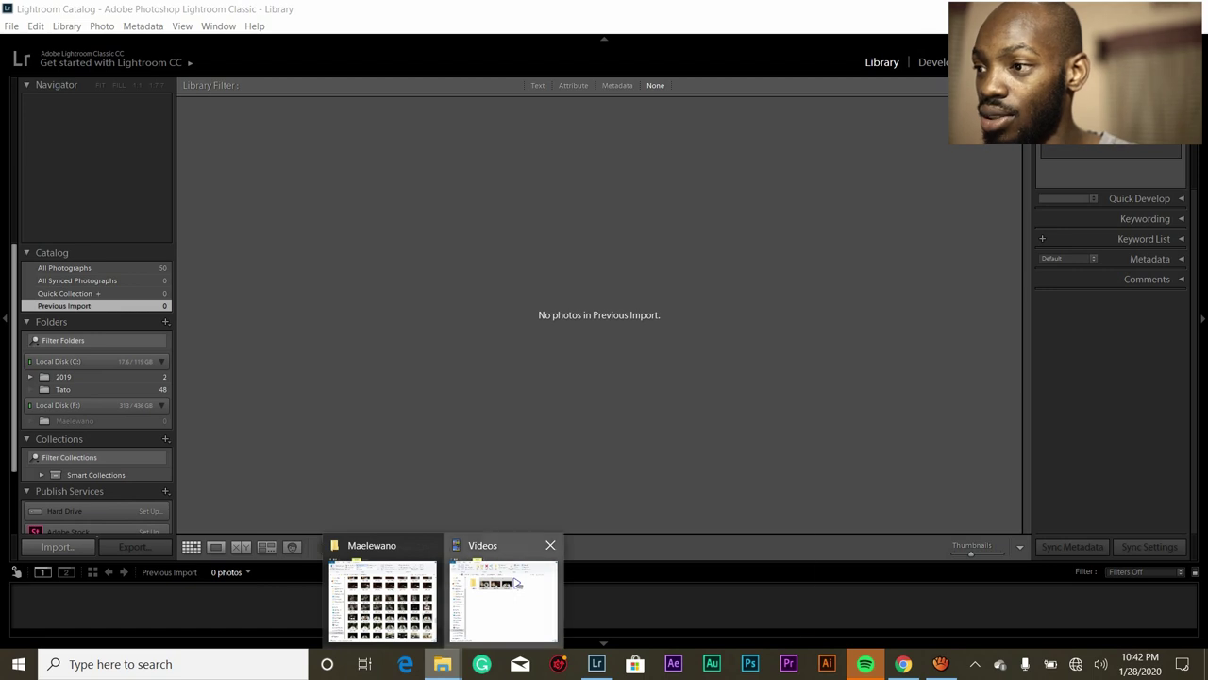
click(515, 583)
drag(449, 283, 296, 149)
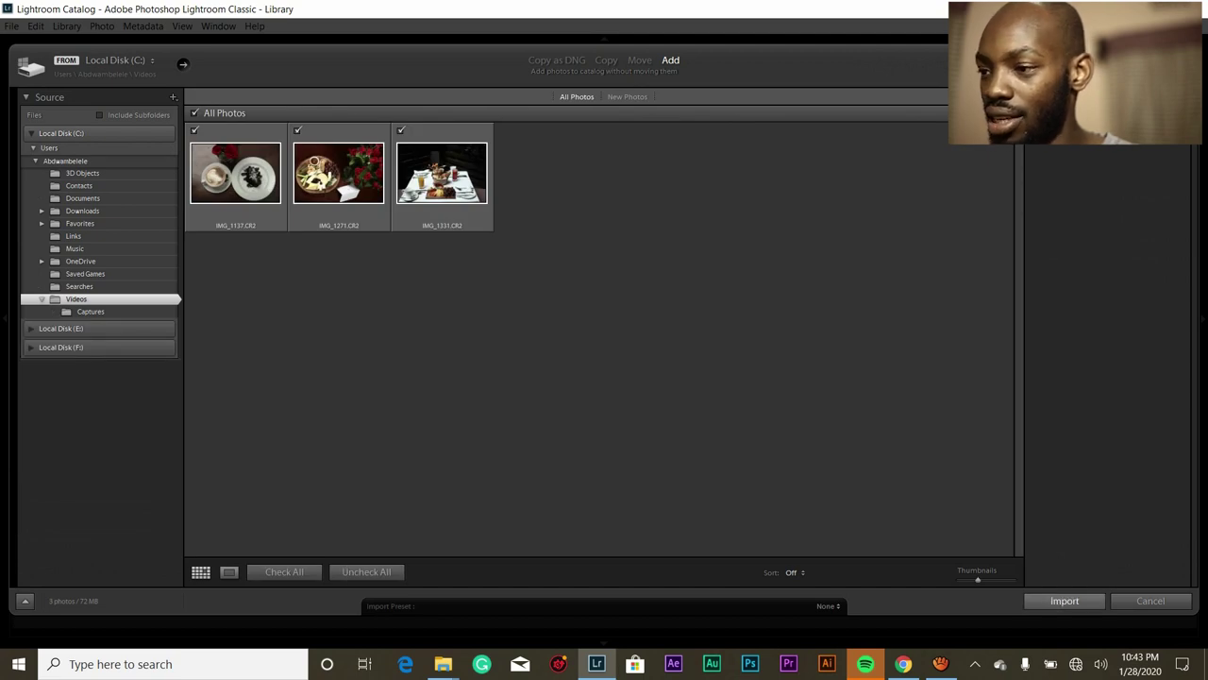
click(1063, 600)
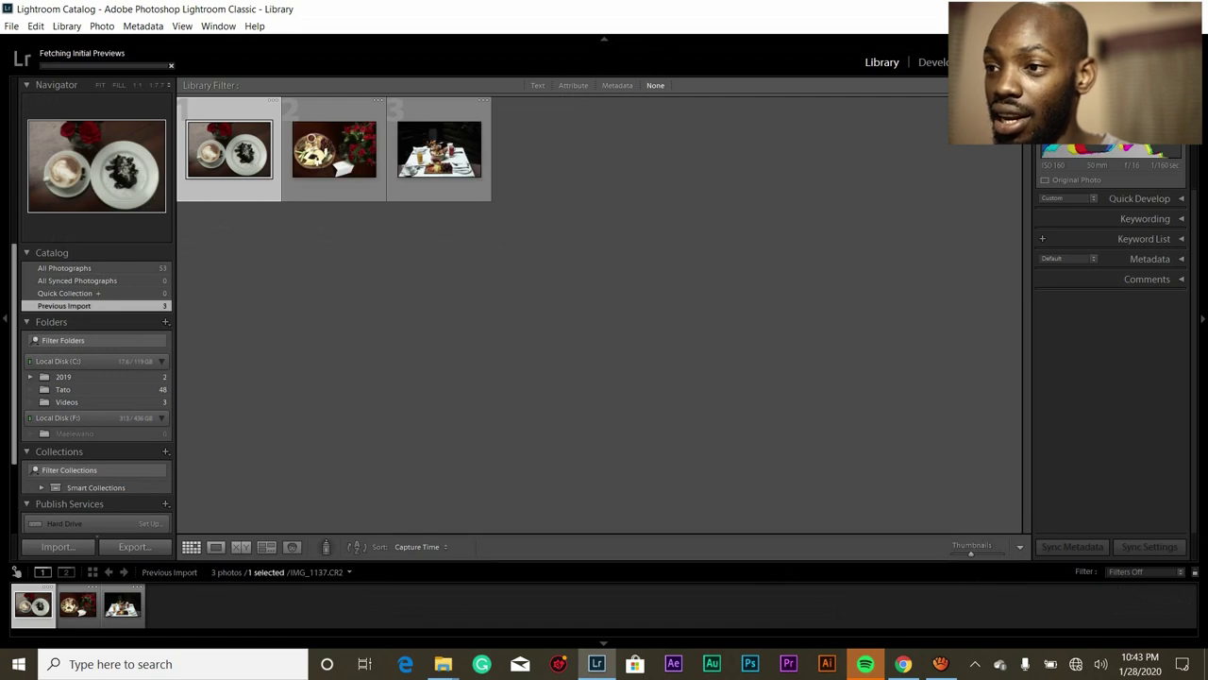
- Open IMG_1137.CR2, the coffee and cake photo, in the Develop module
click(267, 182)
key(Escape)
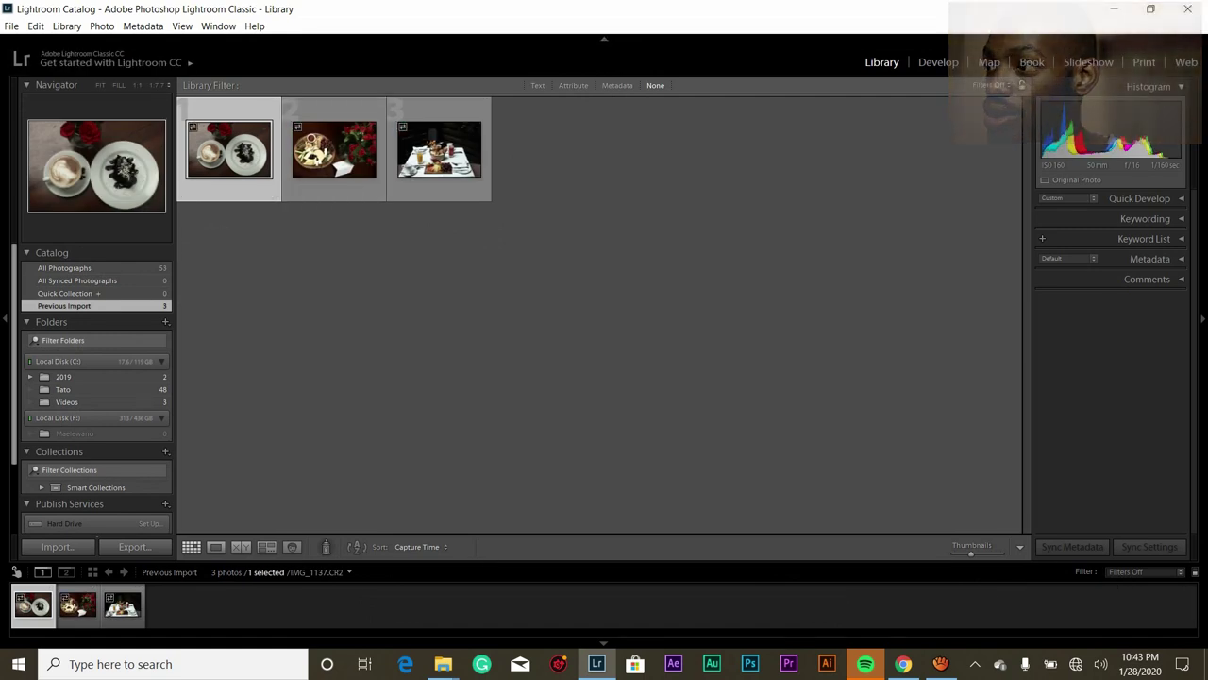
key(d)
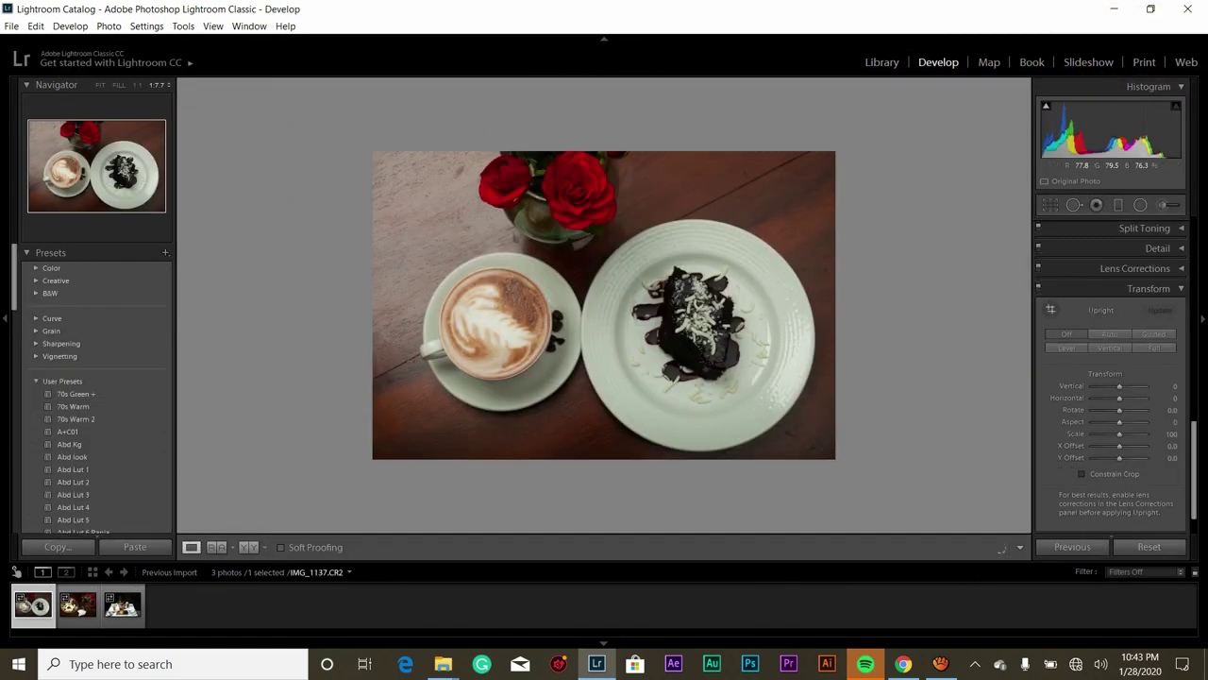
key(z)
key(z)
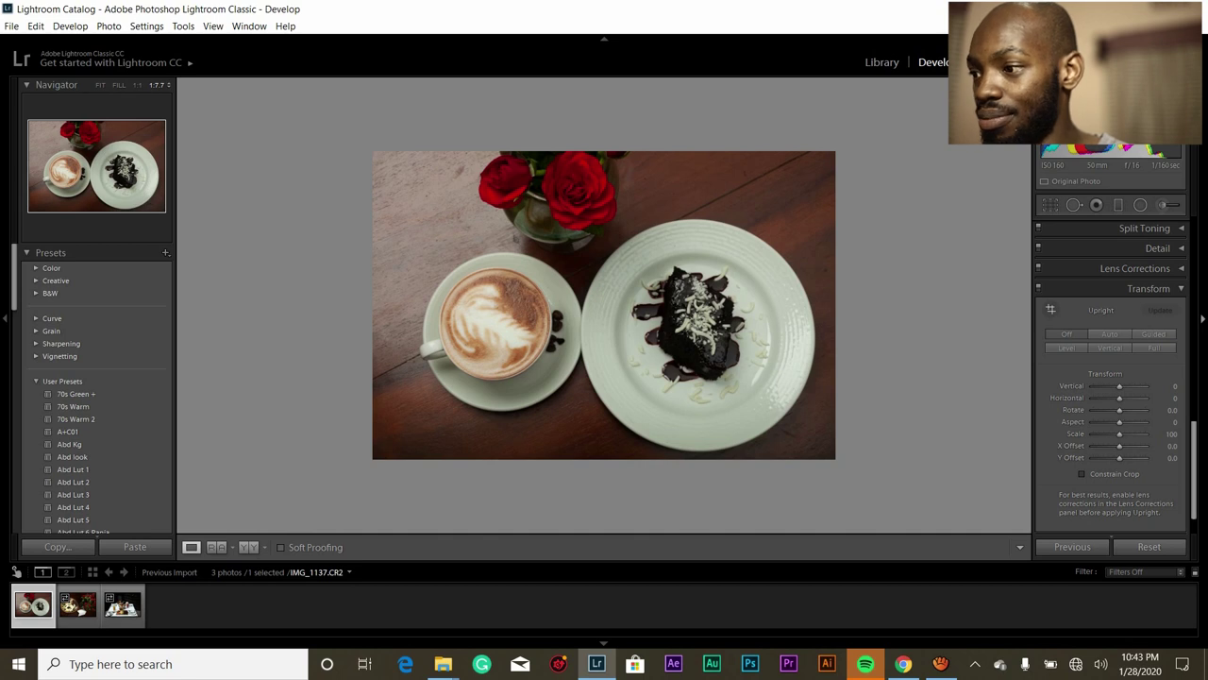
- Correct the white balance by sampling a neutral area on the white saucer below the coffee cup
scroll(1111, 377, up, 10)
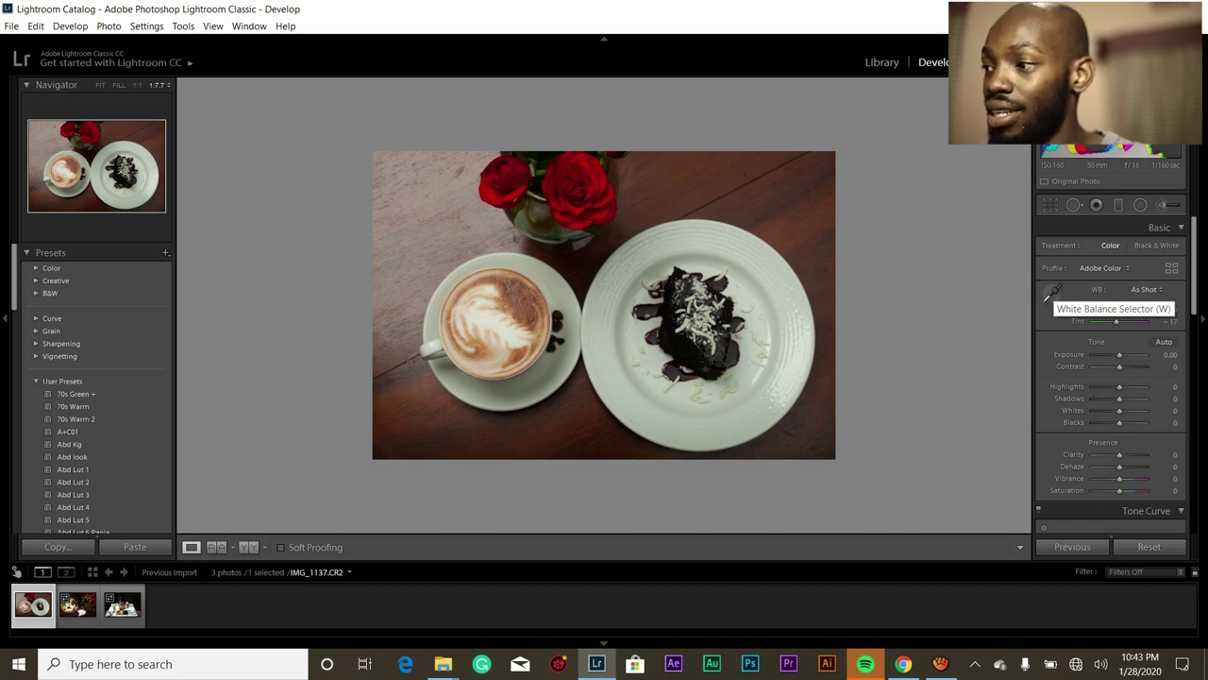
click(1051, 293)
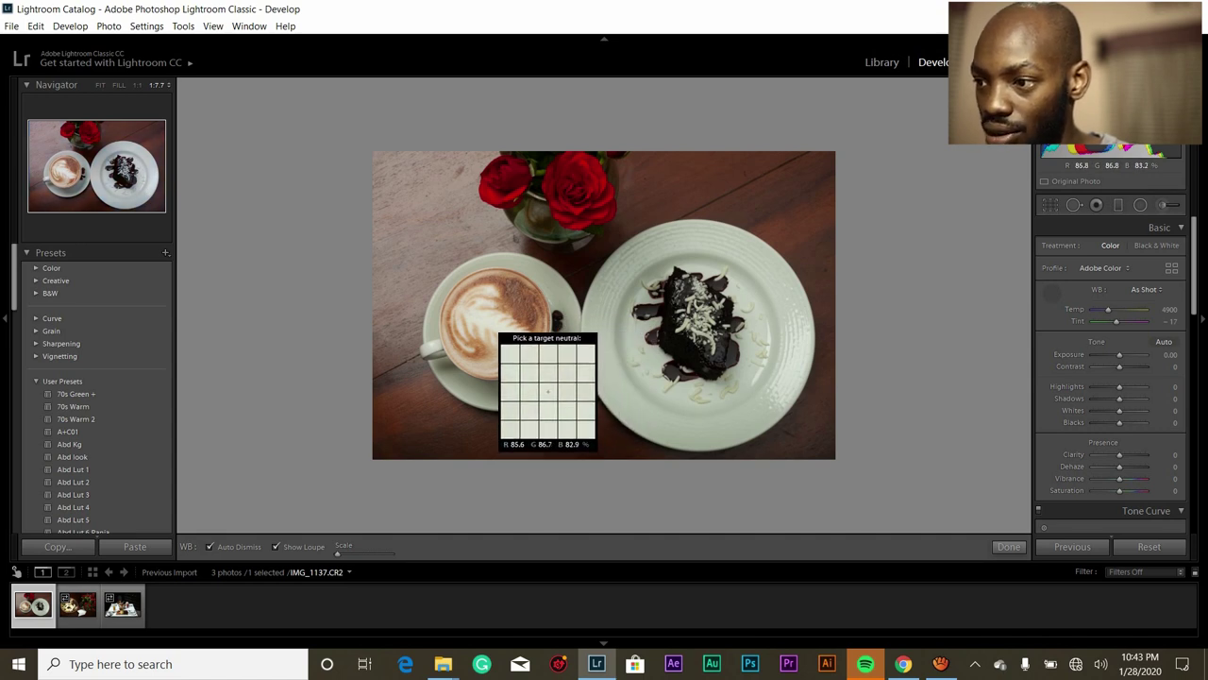
click(547, 391)
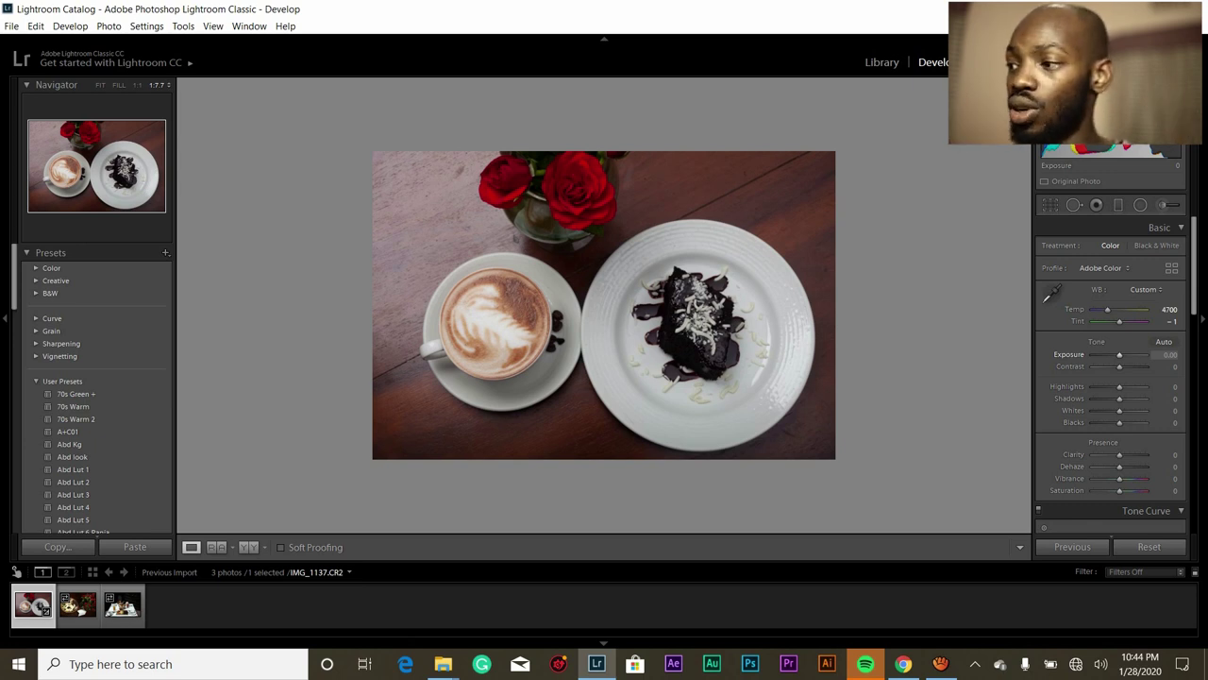
- Set the photo's exposure to +0.50
text(0.2)
key(Return)
key(Up)
key(Up)
key(Up)
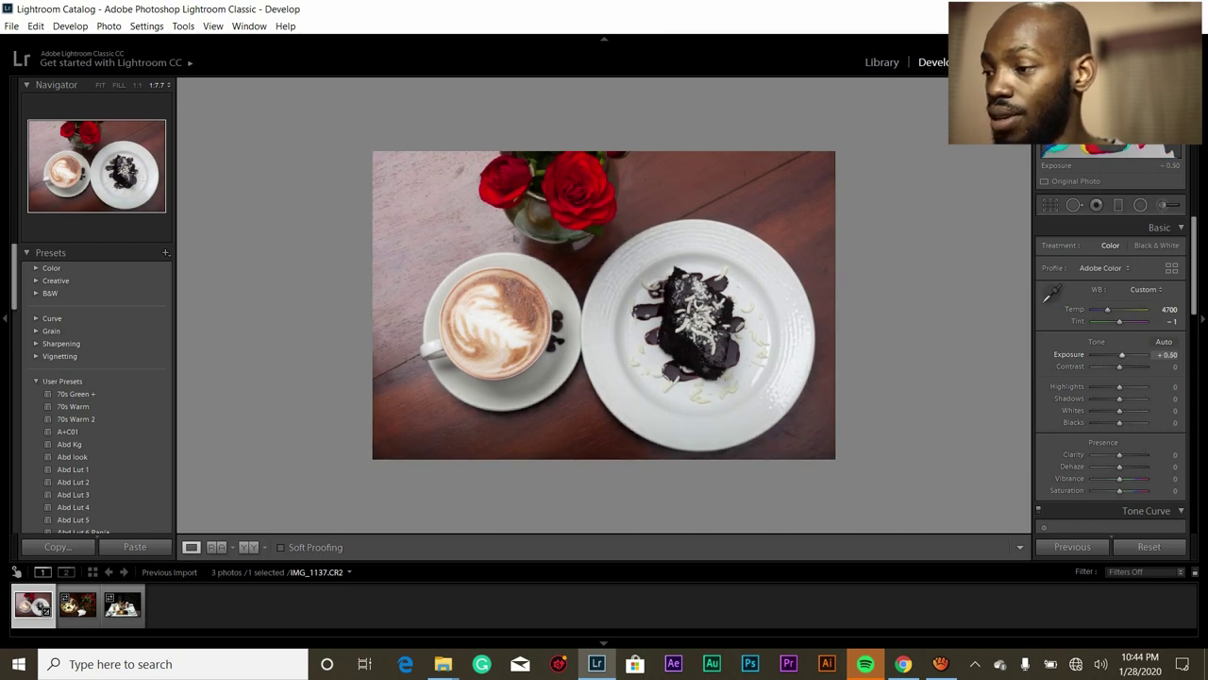
- Set the highlights to -64 and the shadows to +38
key(Tab)
key(Tab)
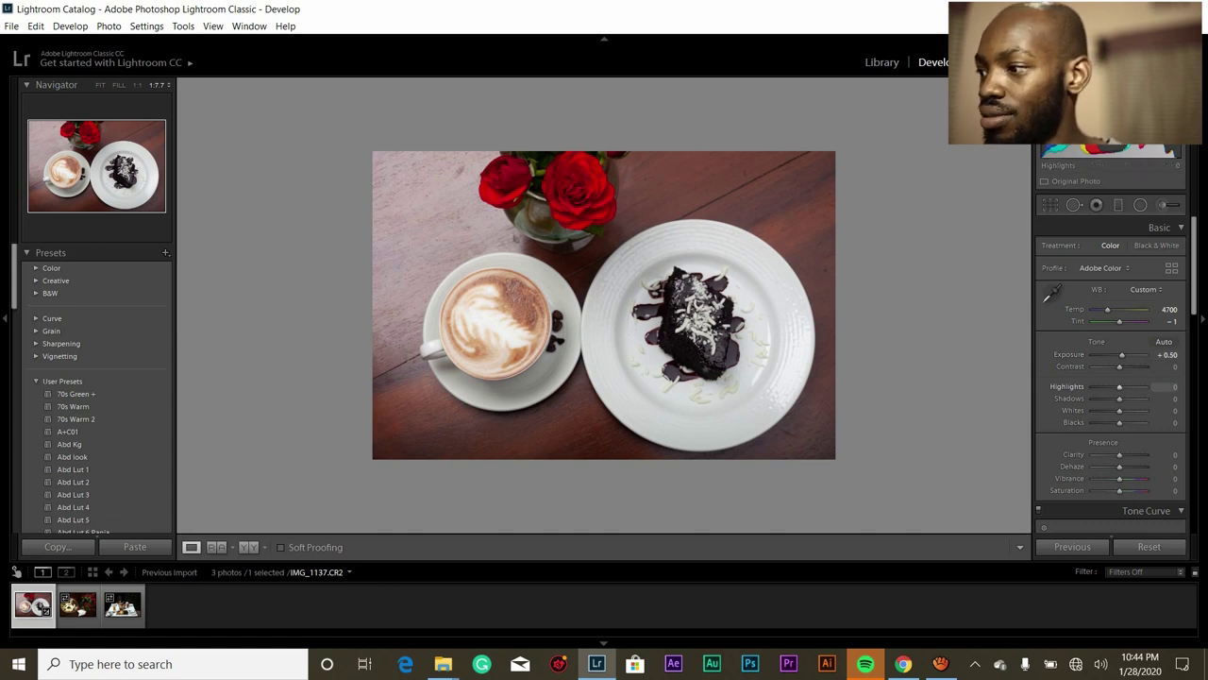
text(-64)
key(Return)
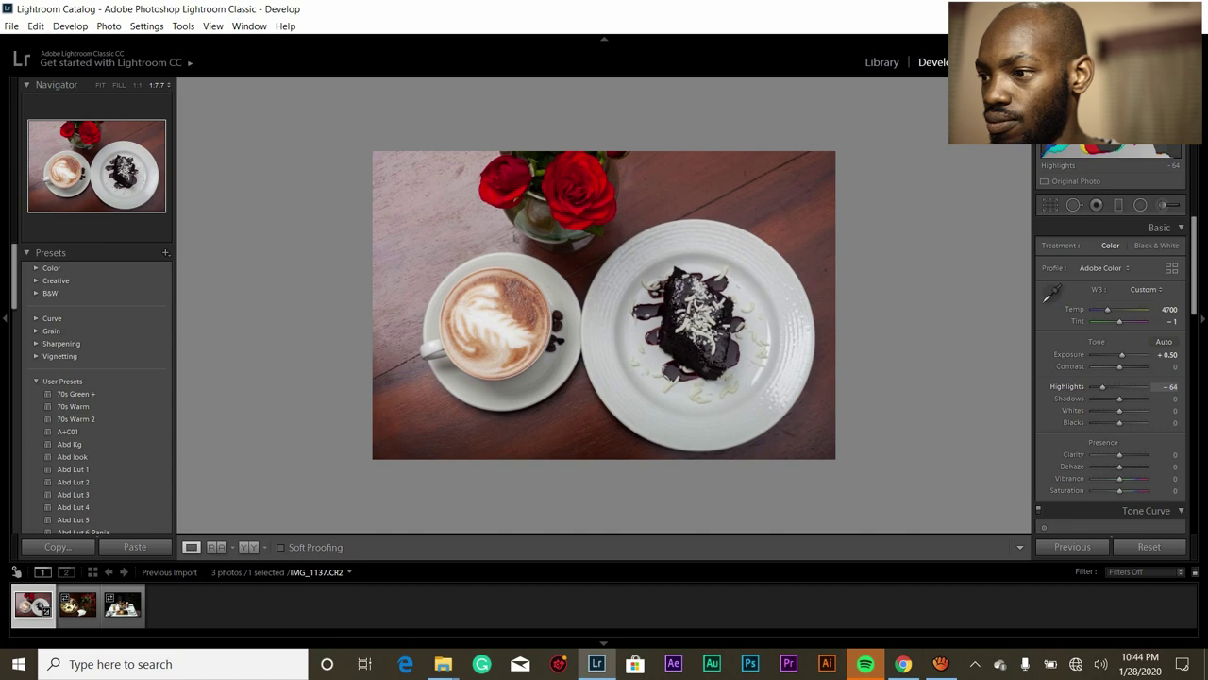
key(Tab)
key(Tab)
key(shift+Tab)
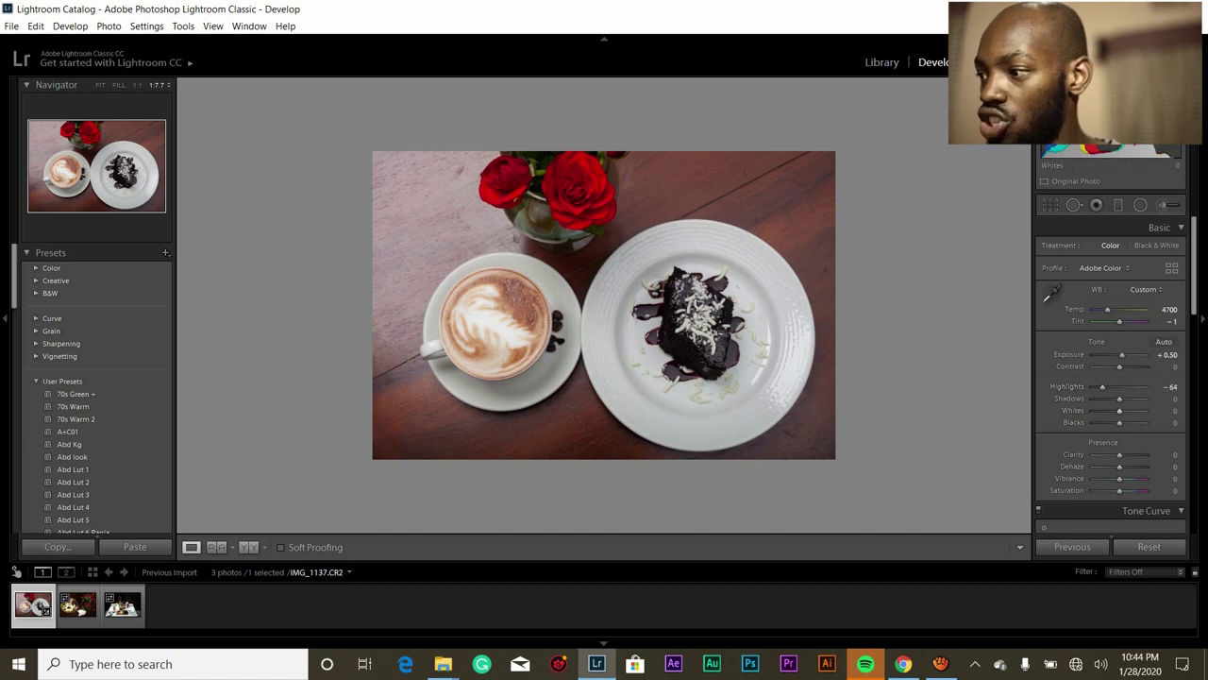
text(29)
key(Return)
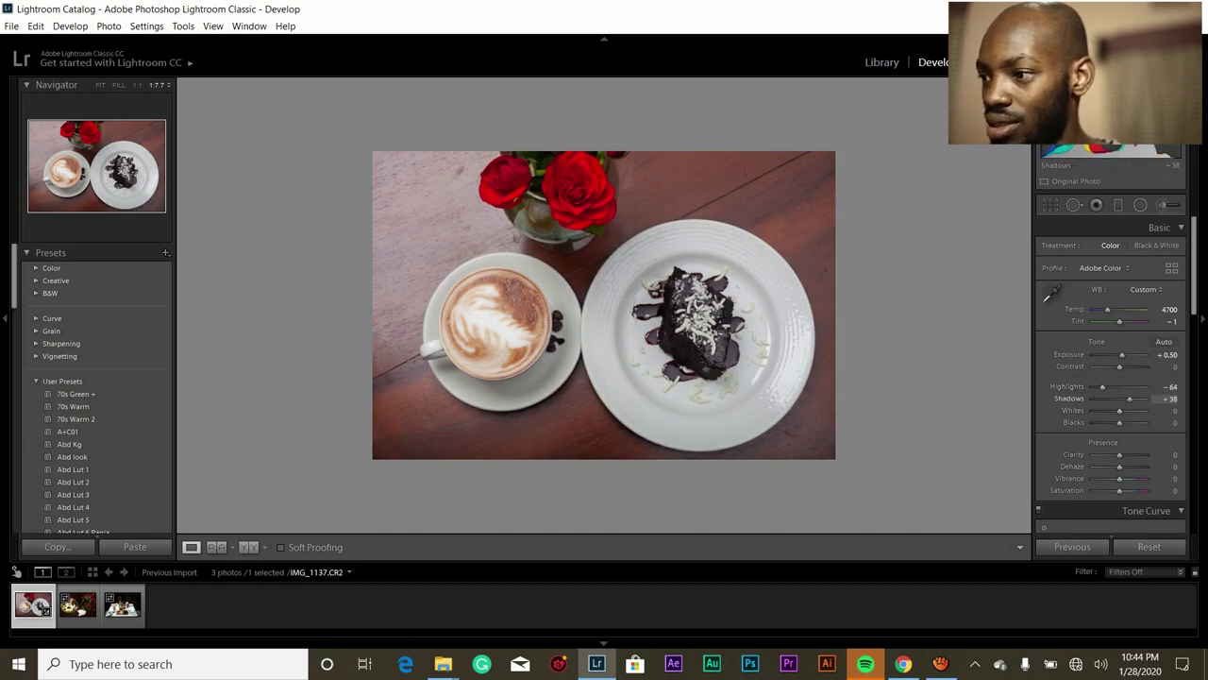
- Set the whites to +40
key(Tab)
key(Tab)
key(shift+Tab)
drag(1119, 411, 1129, 410)
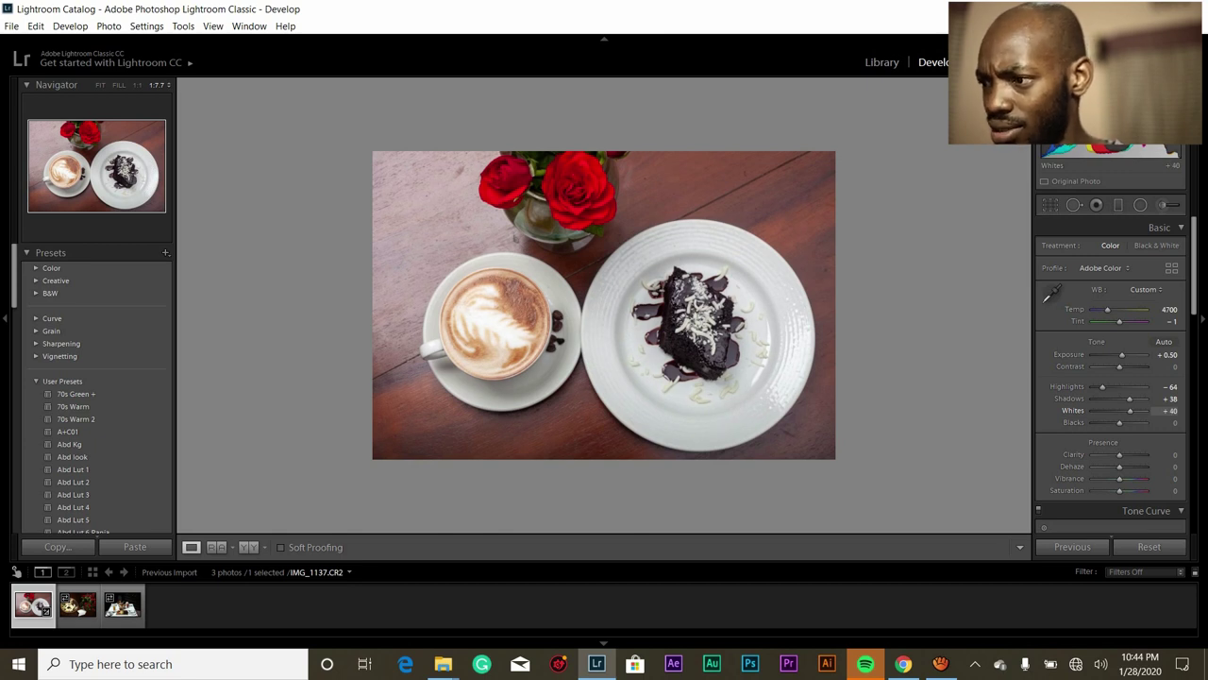
- Set the blacks to +36 and the clarity to +36
key(Tab)
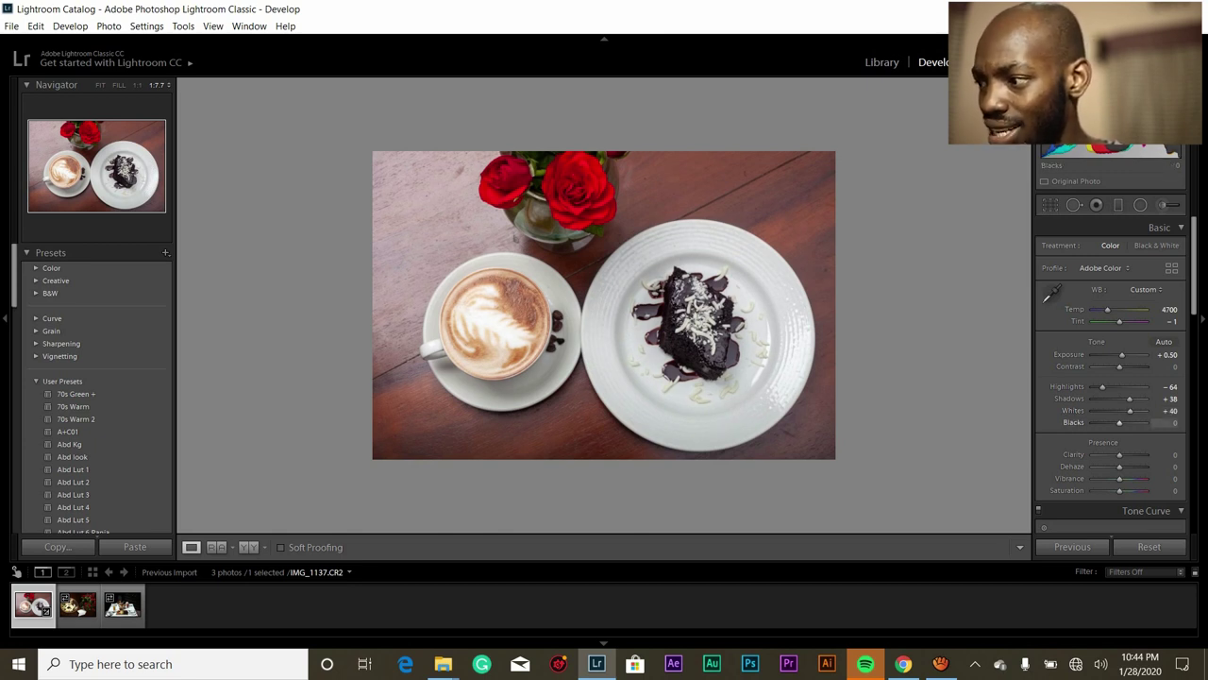
drag(1120, 422, 1127, 423)
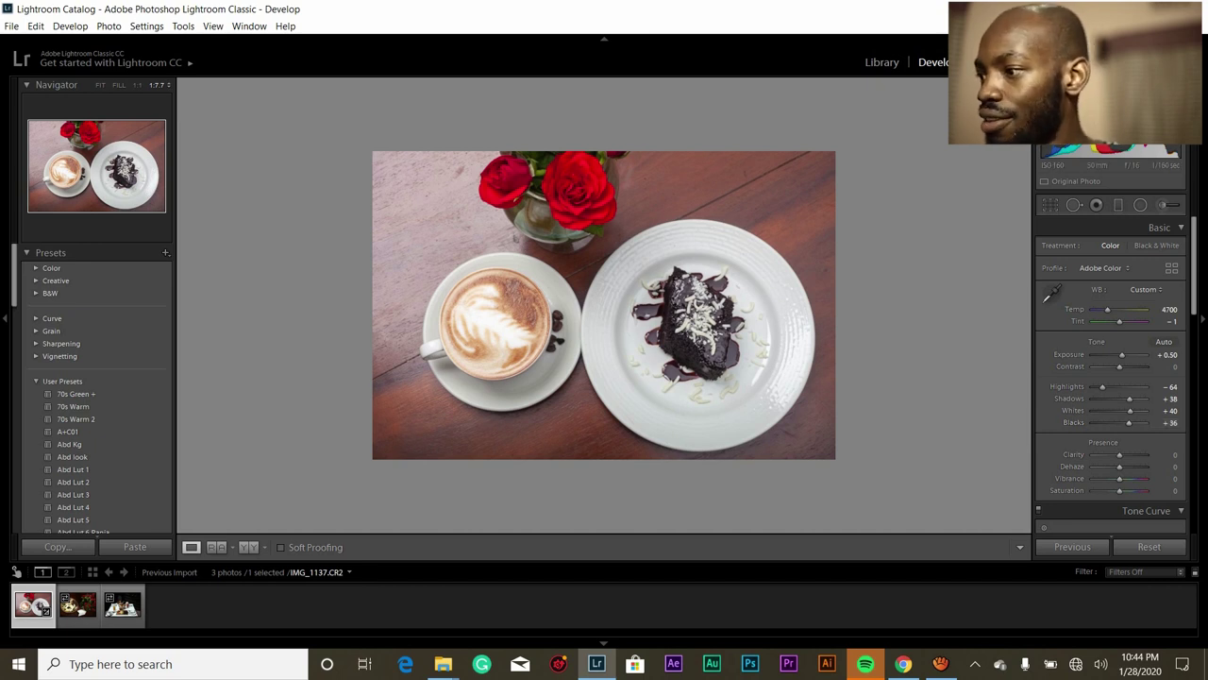
scroll(1111, 378, down, 3)
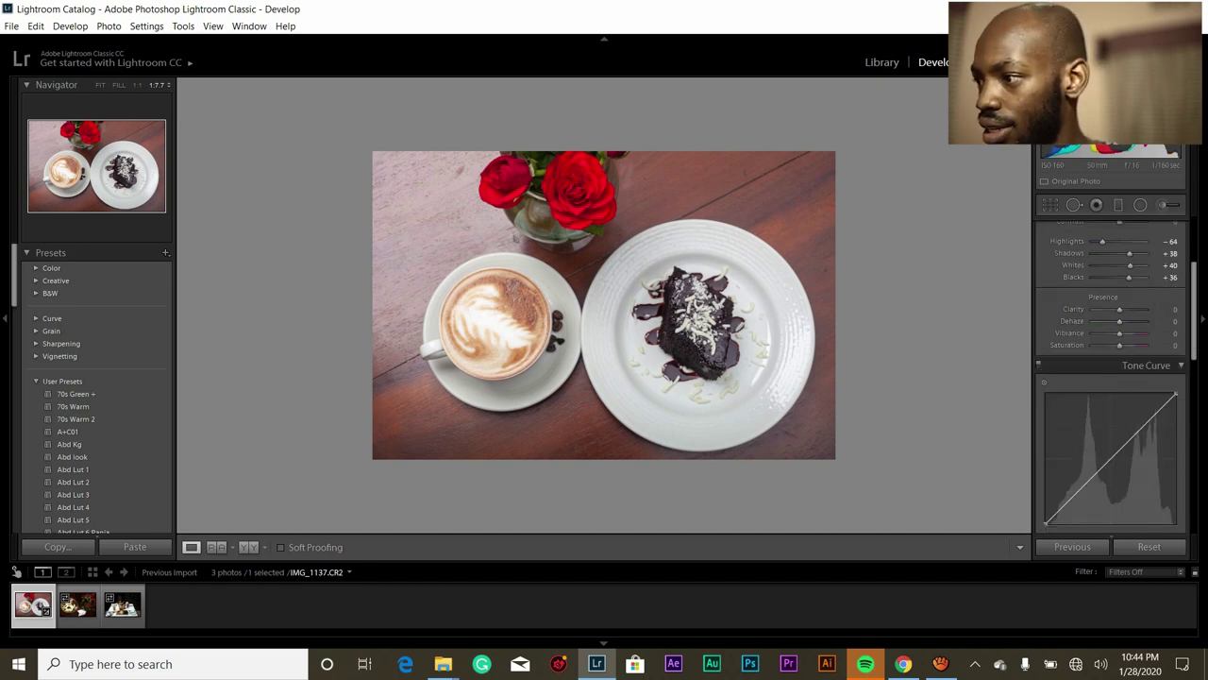
drag(1121, 309, 1125, 308)
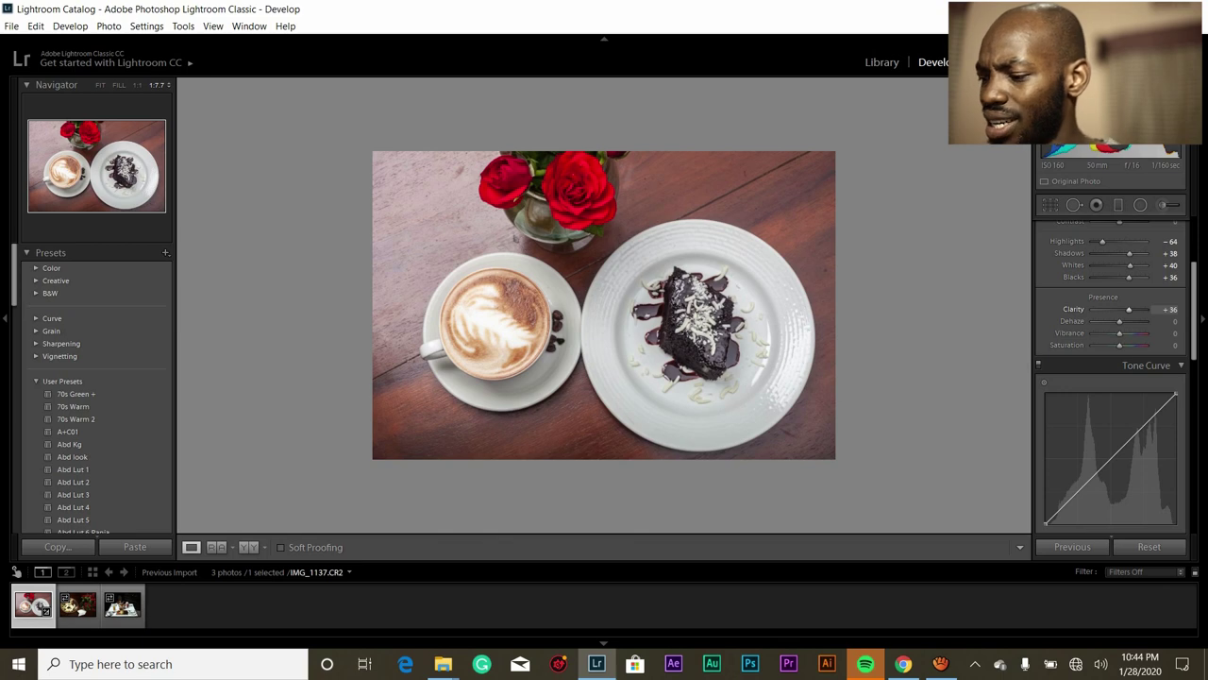
- Inspect the detail of the coffee foam, plates and chocolate cake at 1:1 magnification, then return to the whole photo
click(499, 411)
drag(533, 151, 596, 660)
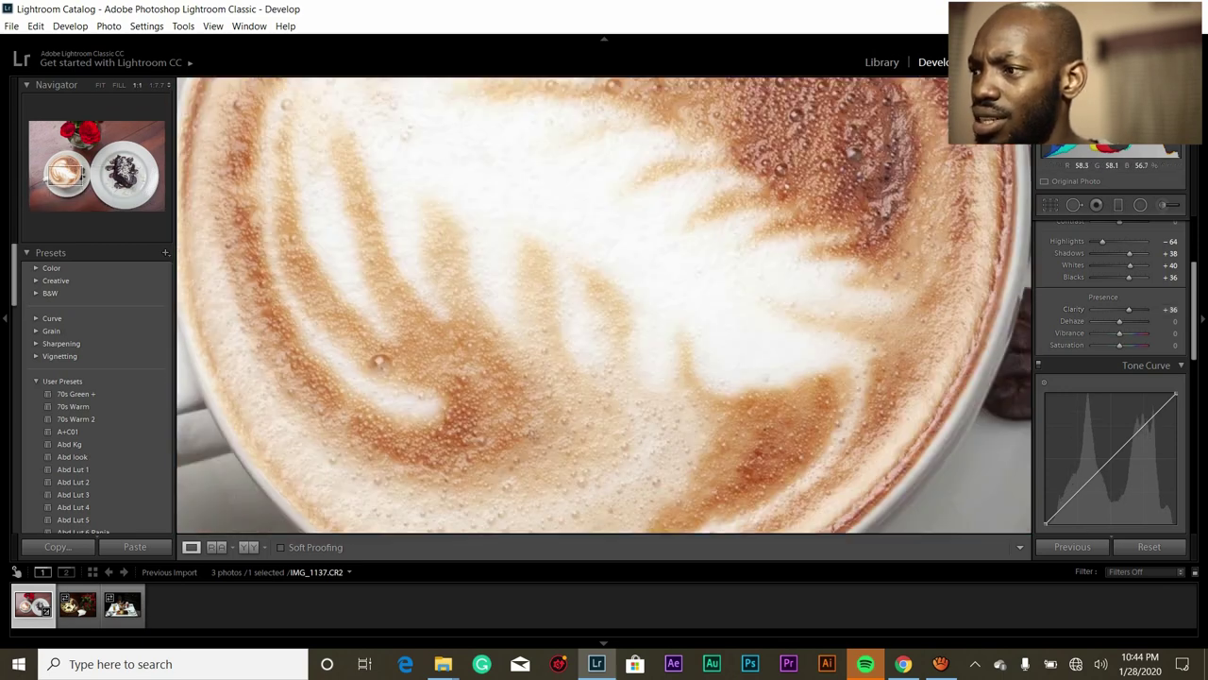
scroll(604, 305, down, 3)
scroll(604, 305, up, 3)
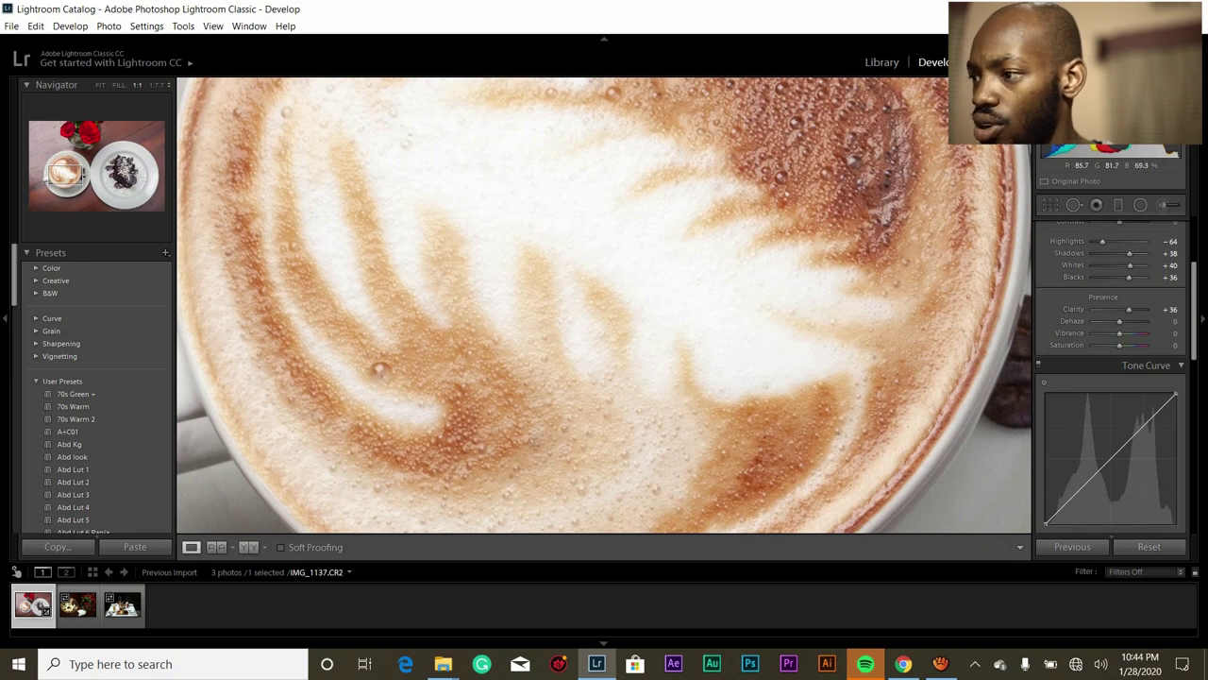
scroll(604, 305, right, 4)
scroll(605, 305, right, 4)
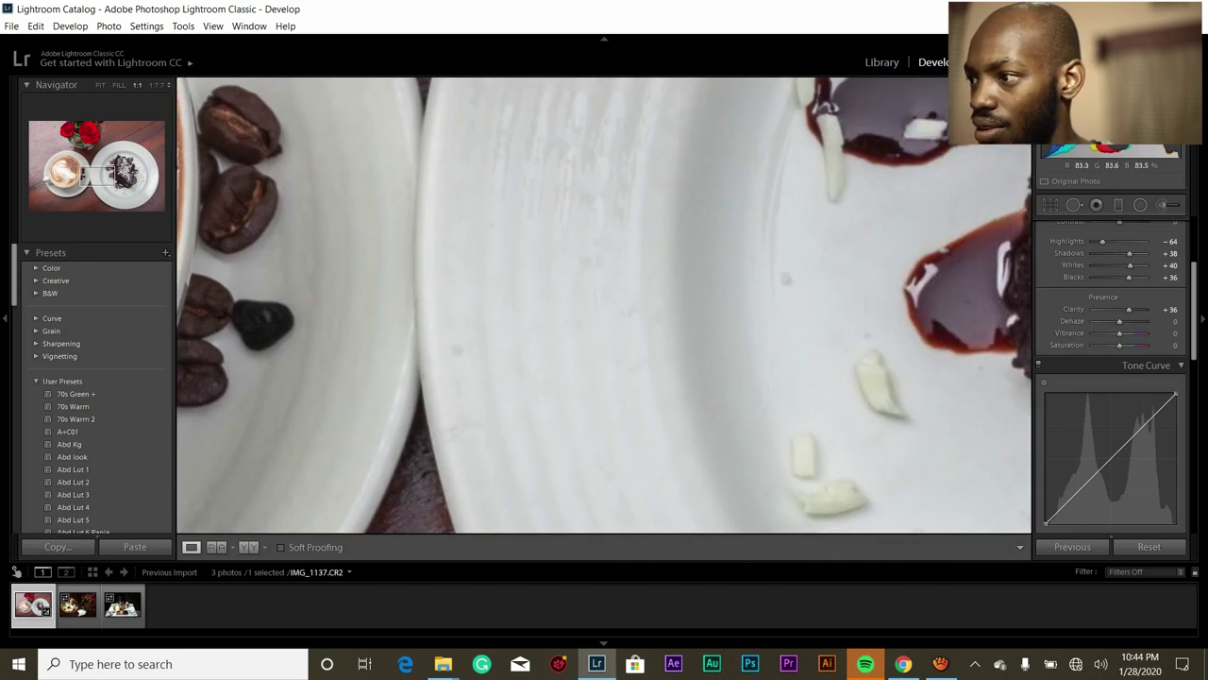
scroll(604, 305, right, 5)
scroll(605, 305, right, 2)
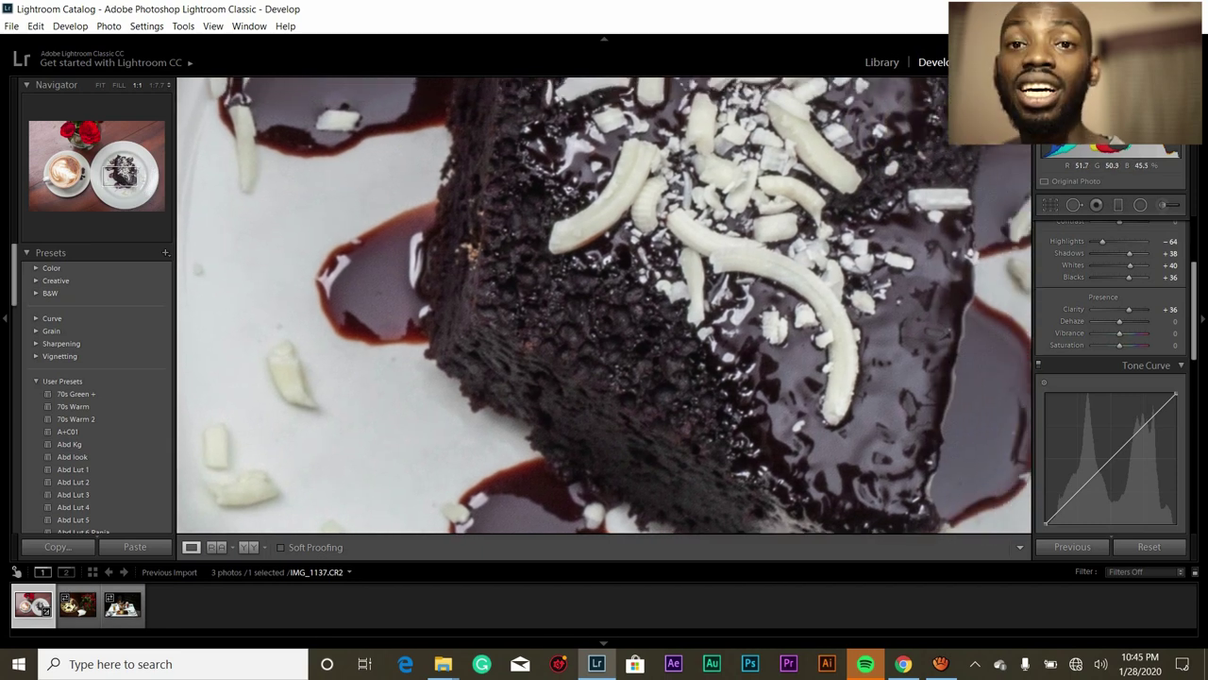
key(z)
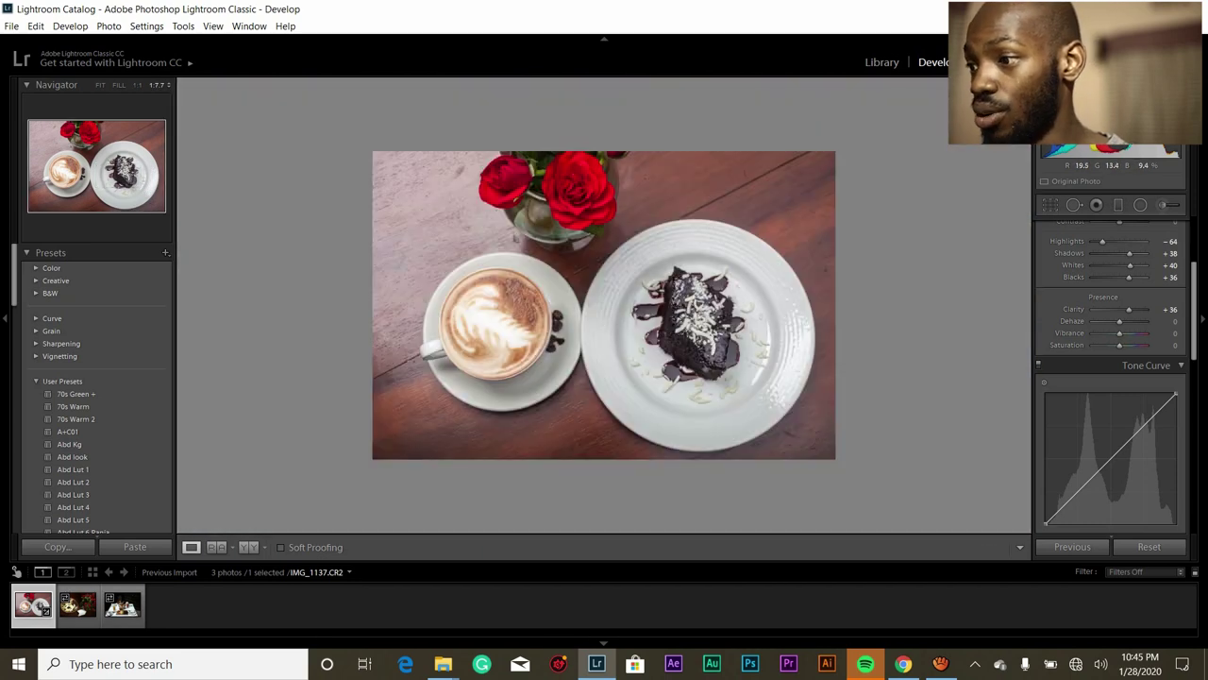
scroll(1111, 378, up, 3)
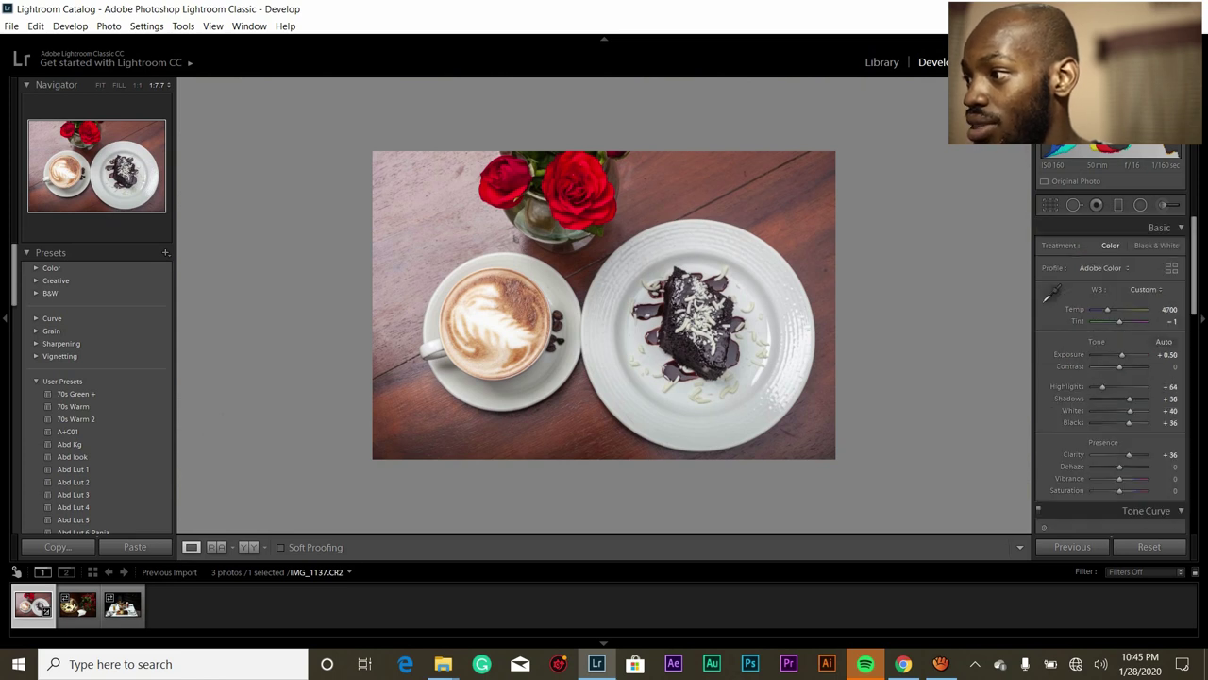
- Raise the black point of the RGB point curve slightly to lift the darkest tones
scroll(1112, 377, down, 5)
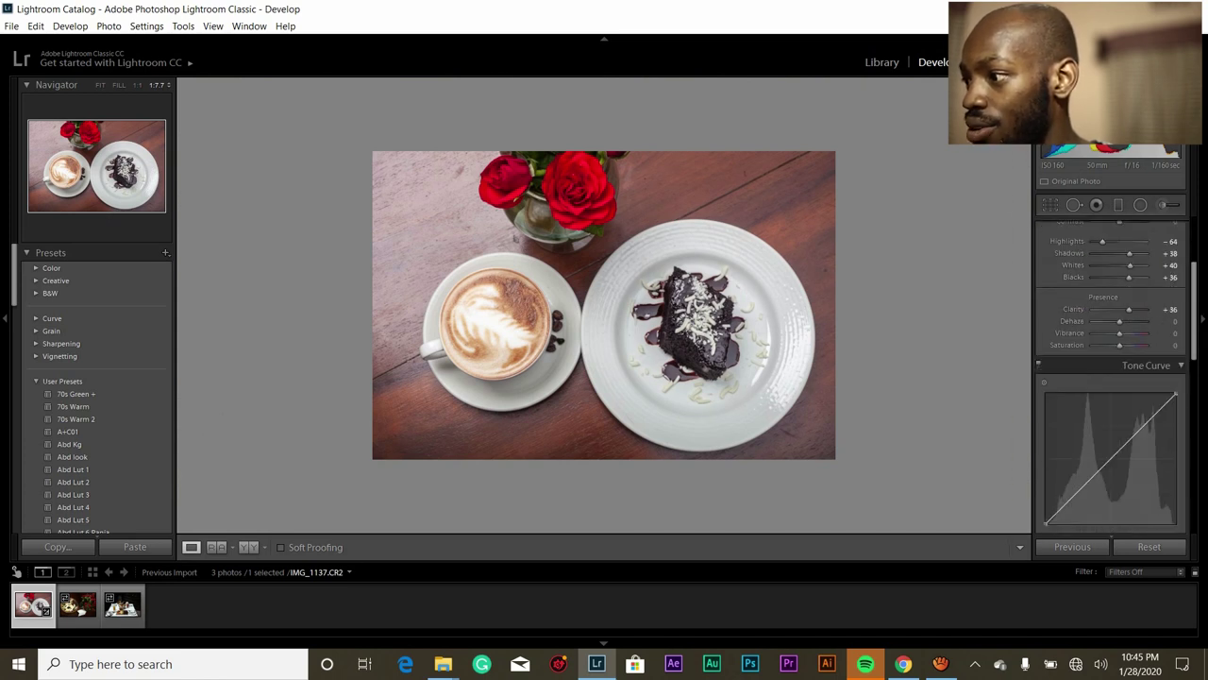
scroll(1112, 377, down, 2)
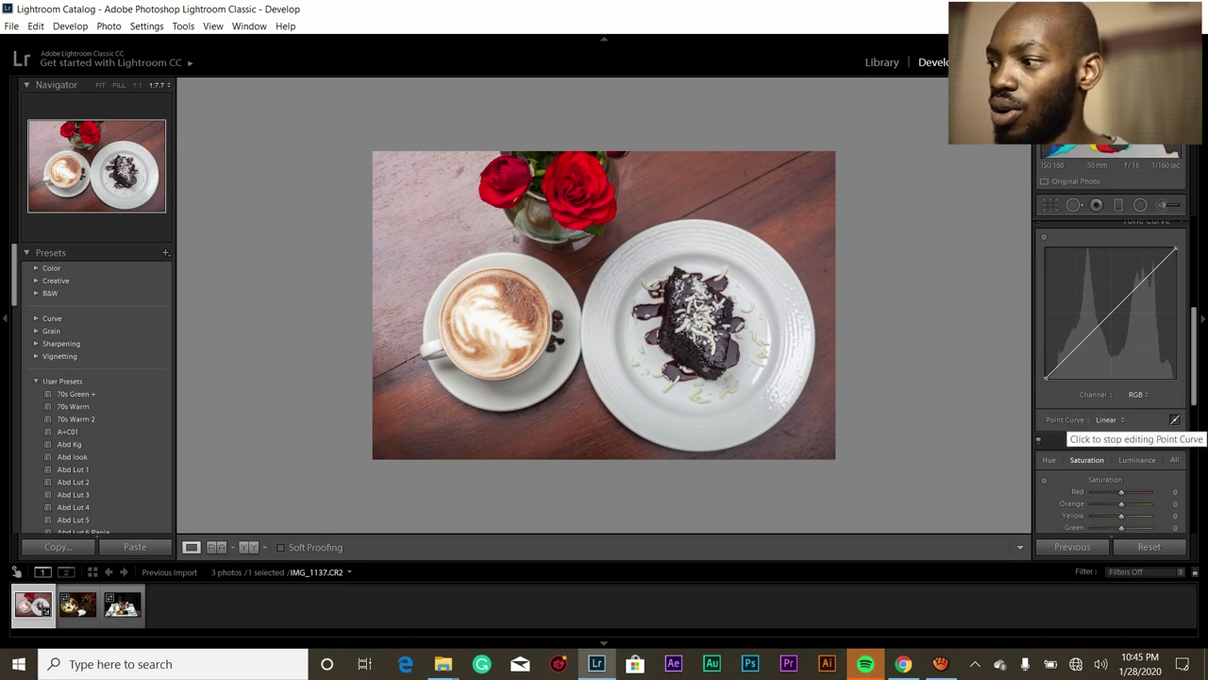
click(1175, 419)
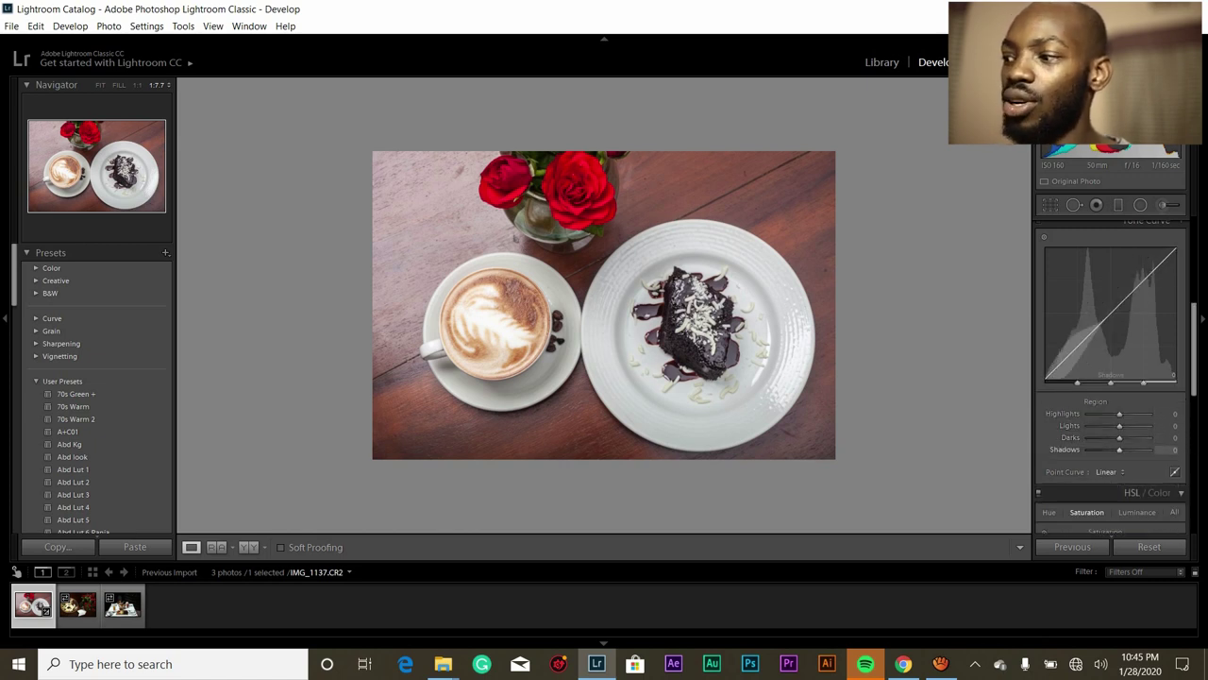
click(1176, 471)
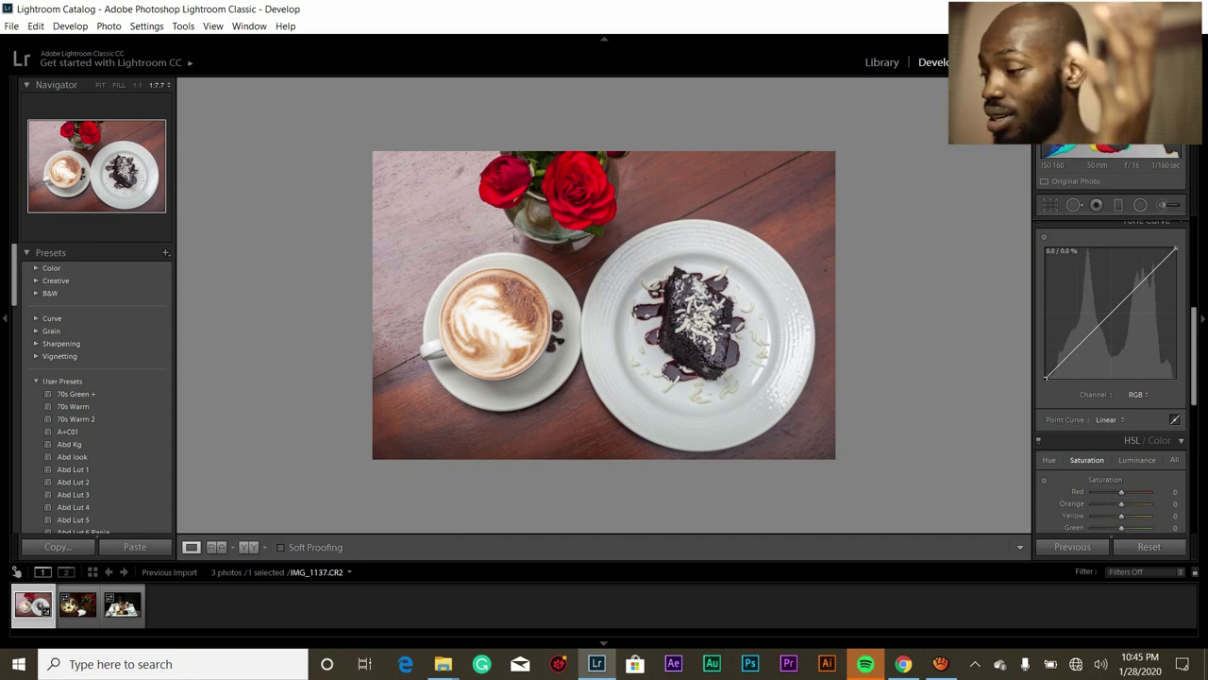
drag(1046, 377, 1046, 374)
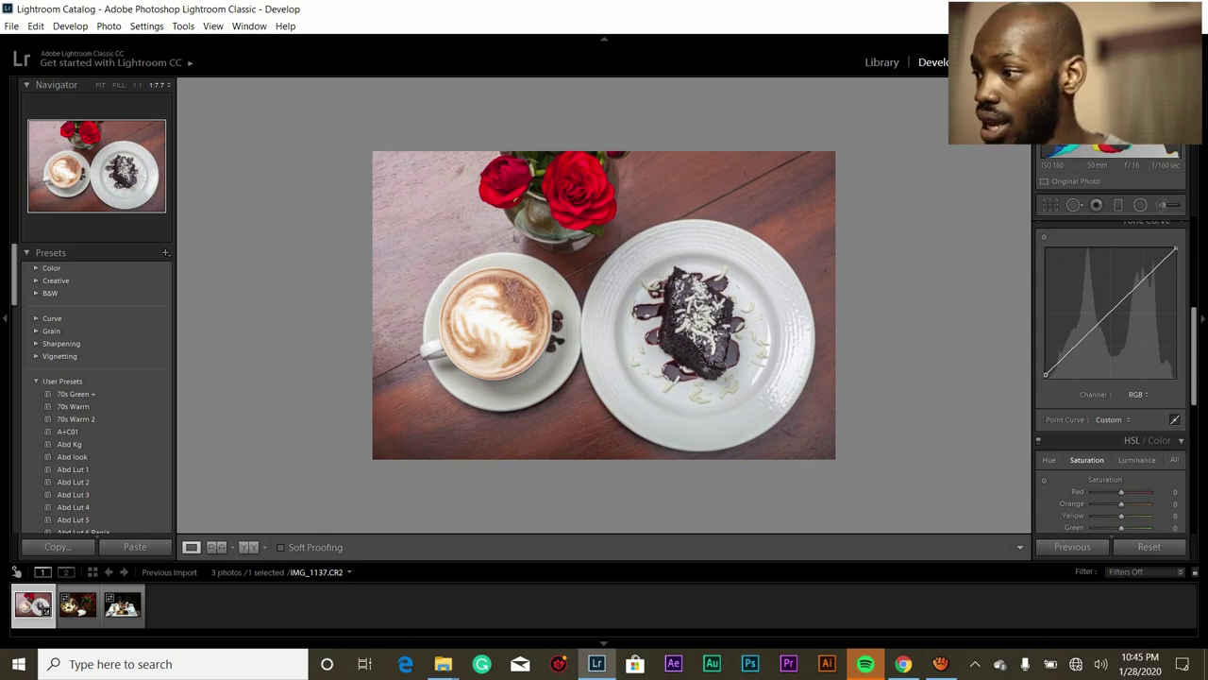
- Shape the RGB point curve into a gentle S with lowered shadows, anchored midtones, raised highlights and a slightly lowered white point
click(1079, 342)
drag(1078, 342, 1078, 347)
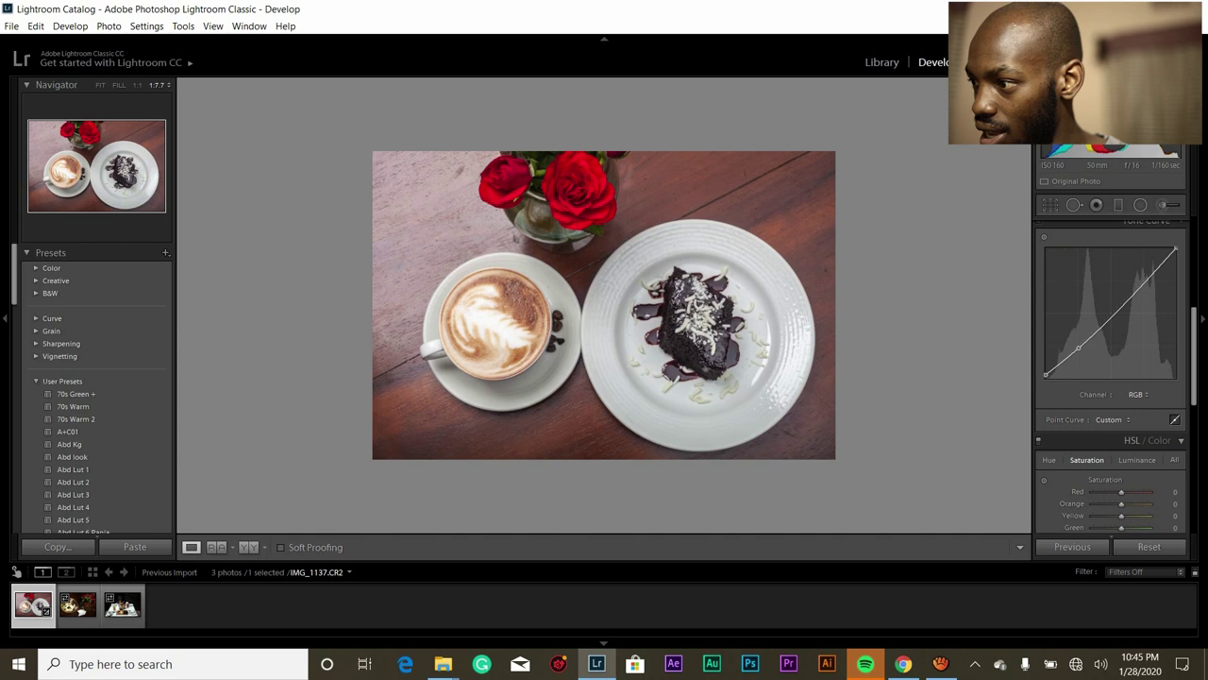
click(1112, 313)
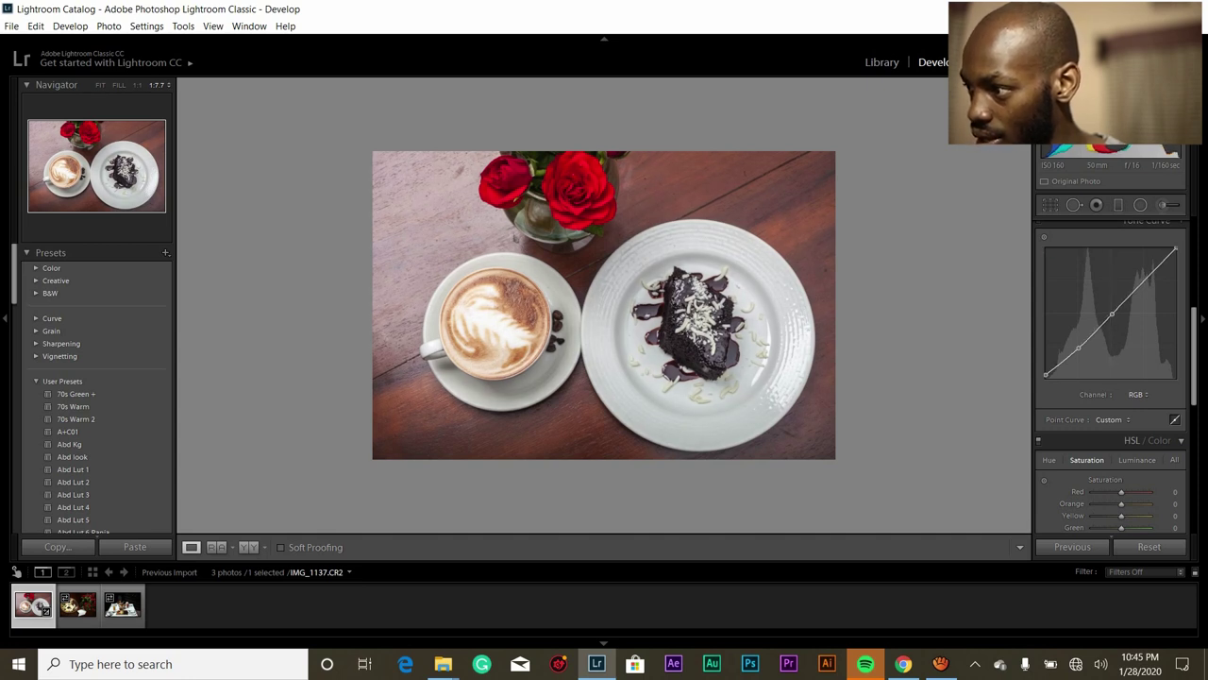
drag(1144, 282, 1175, 253)
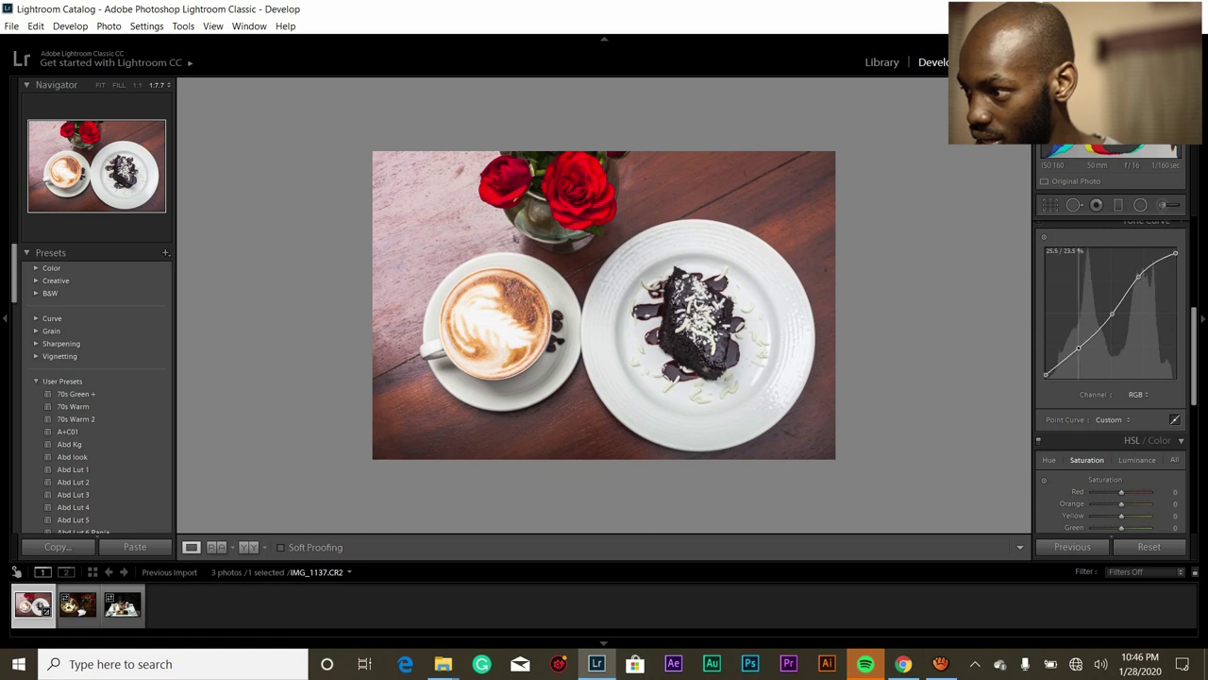
drag(1077, 347, 1080, 347)
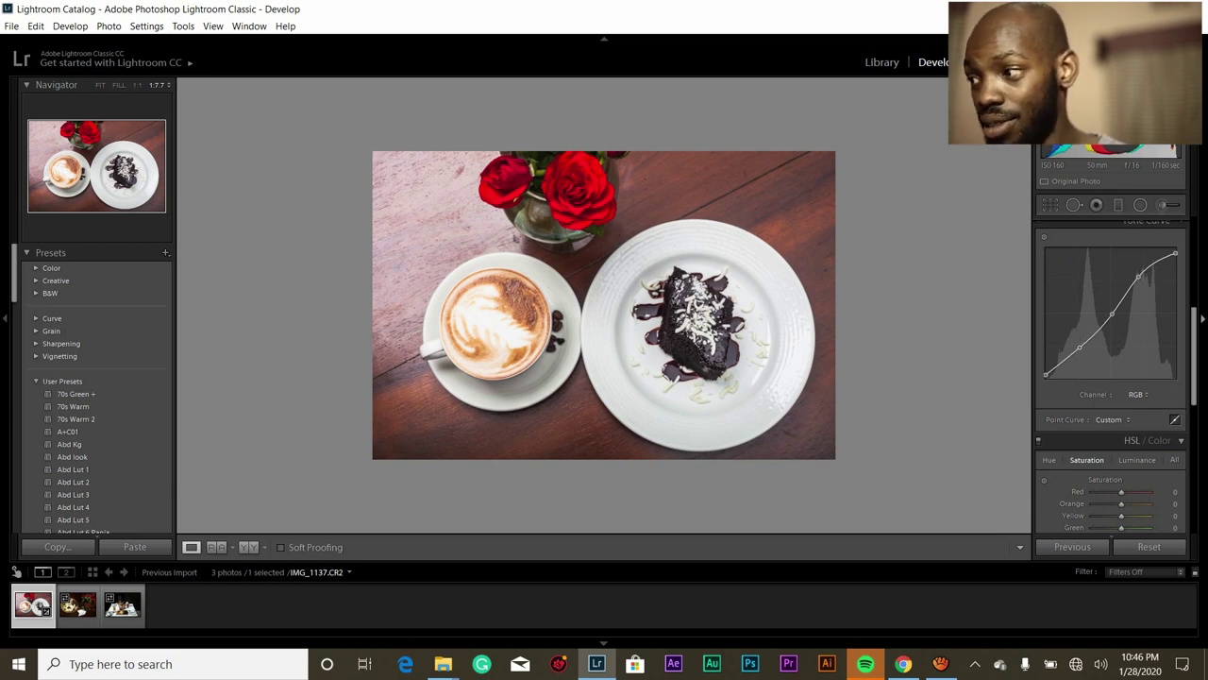
scroll(1114, 378, up, 3)
scroll(1113, 377, down, 5)
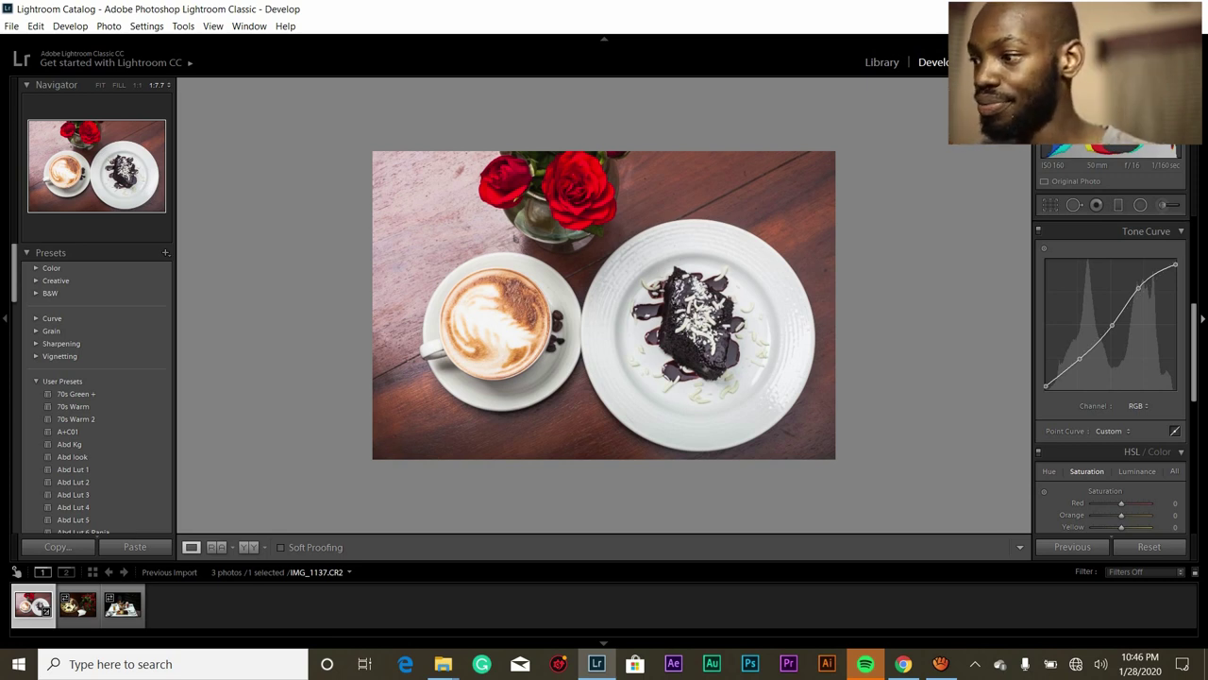
- Shift the orange hue to +9 in the HSL adjustments
scroll(1114, 378, down, 5)
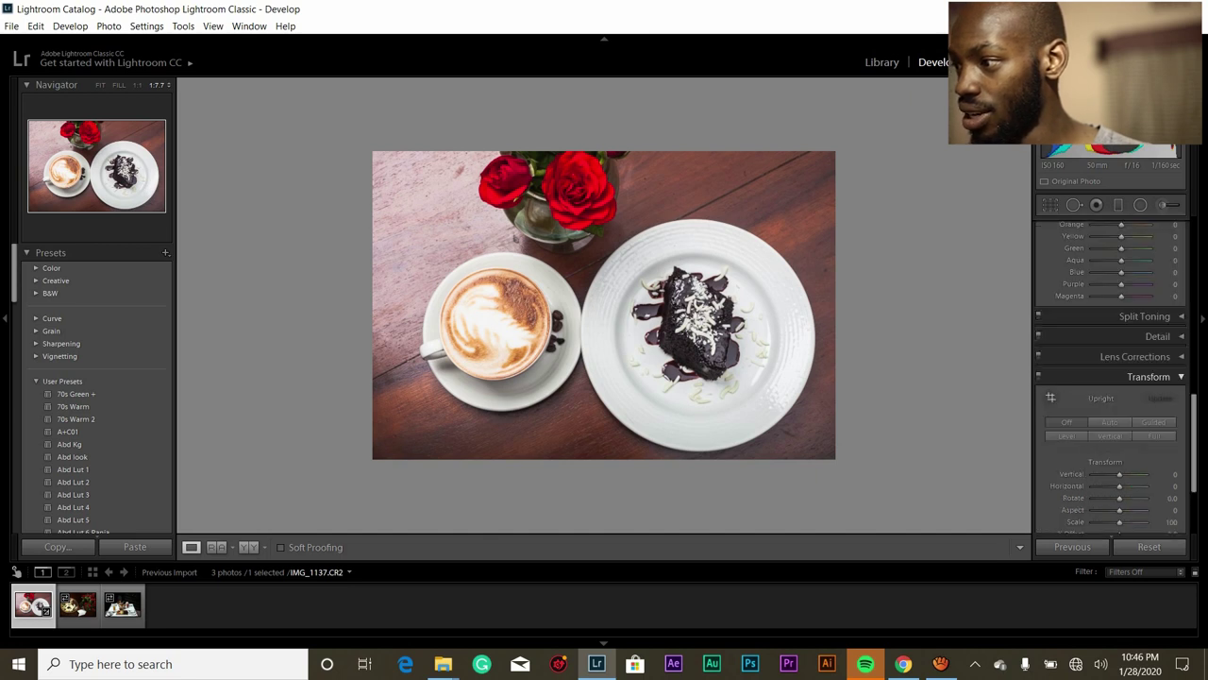
scroll(1114, 377, up, 1)
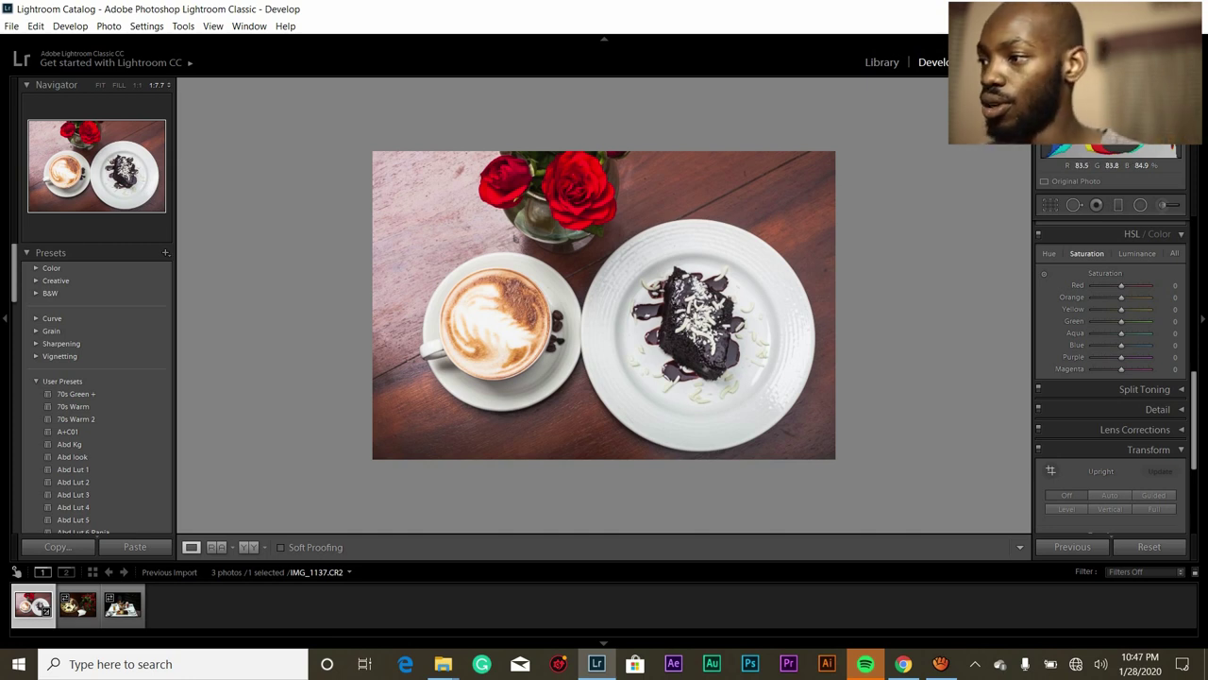
click(1048, 253)
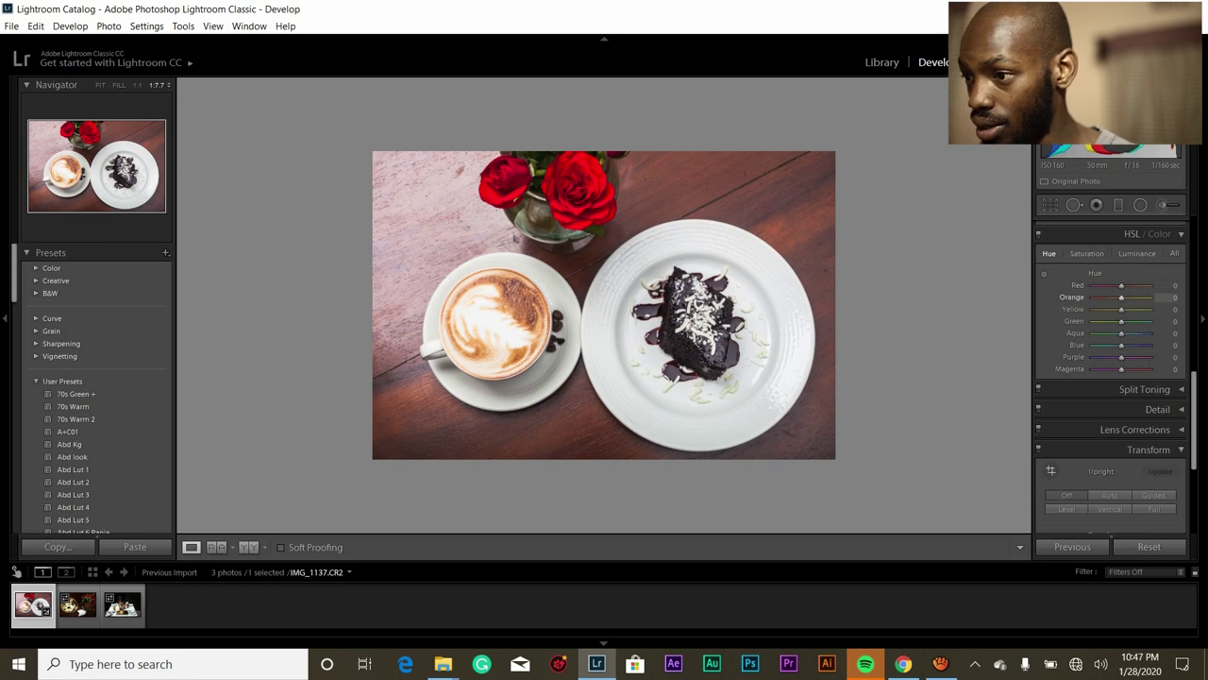
drag(1122, 297, 1150, 298)
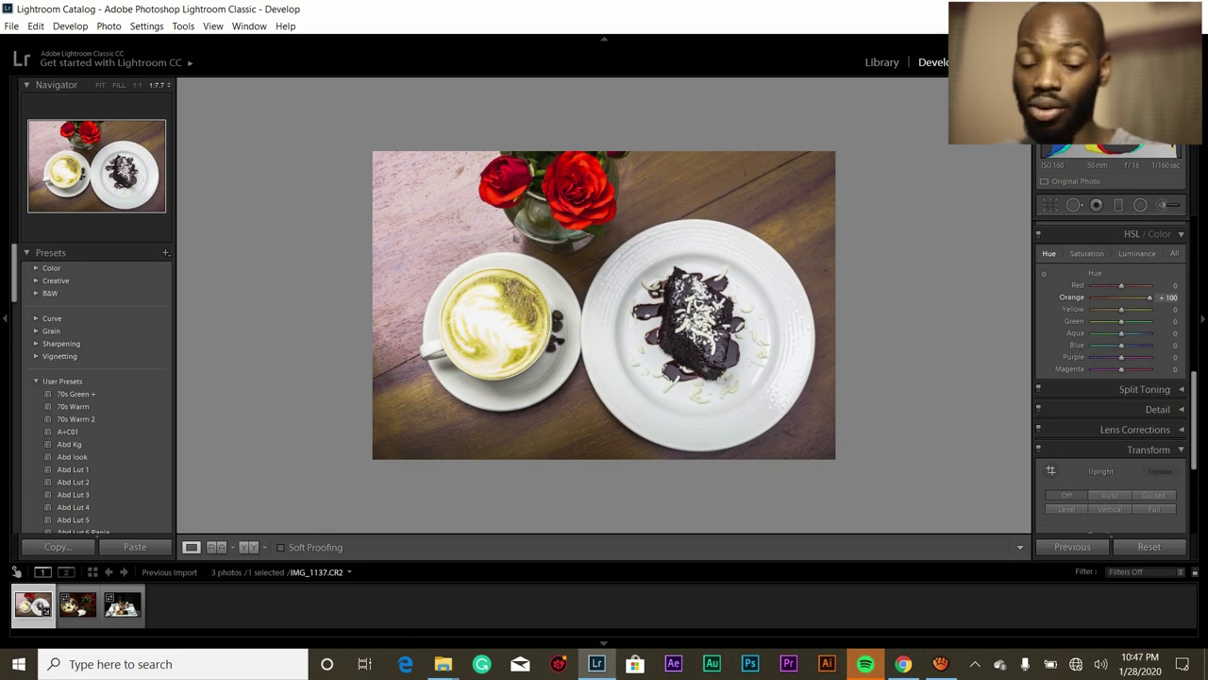
drag(1150, 297, 1129, 297)
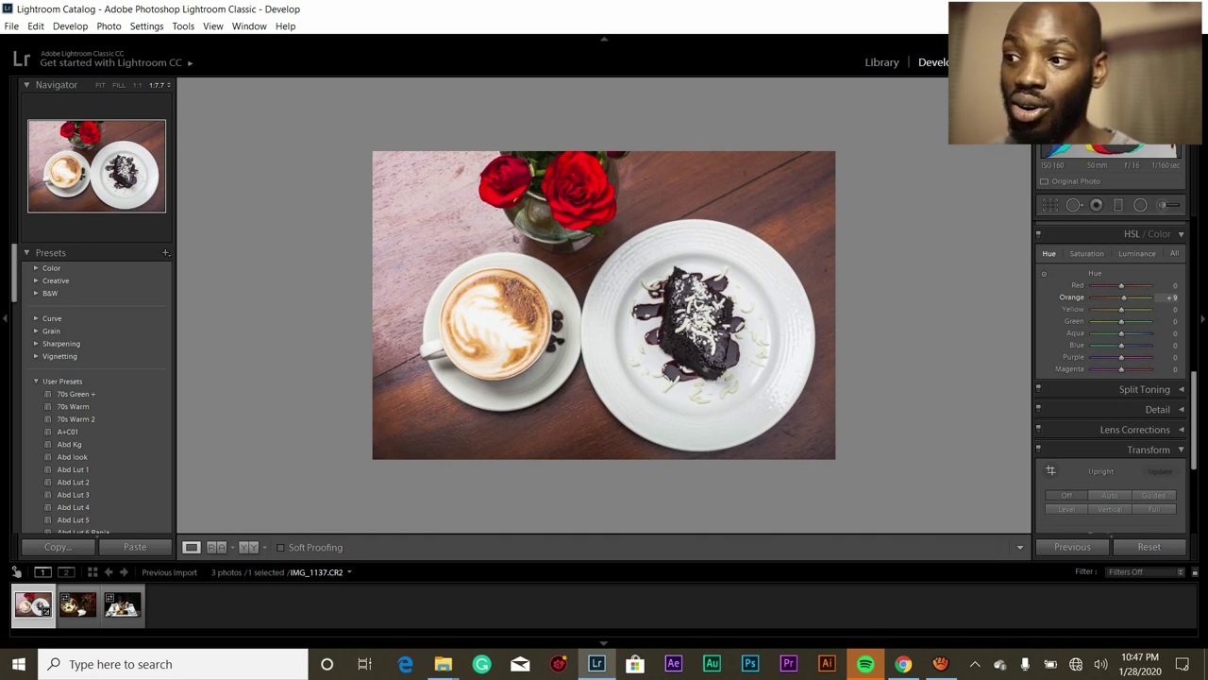
key(Down)
key(Down)
key(Down)
key(Down)
key(Down)
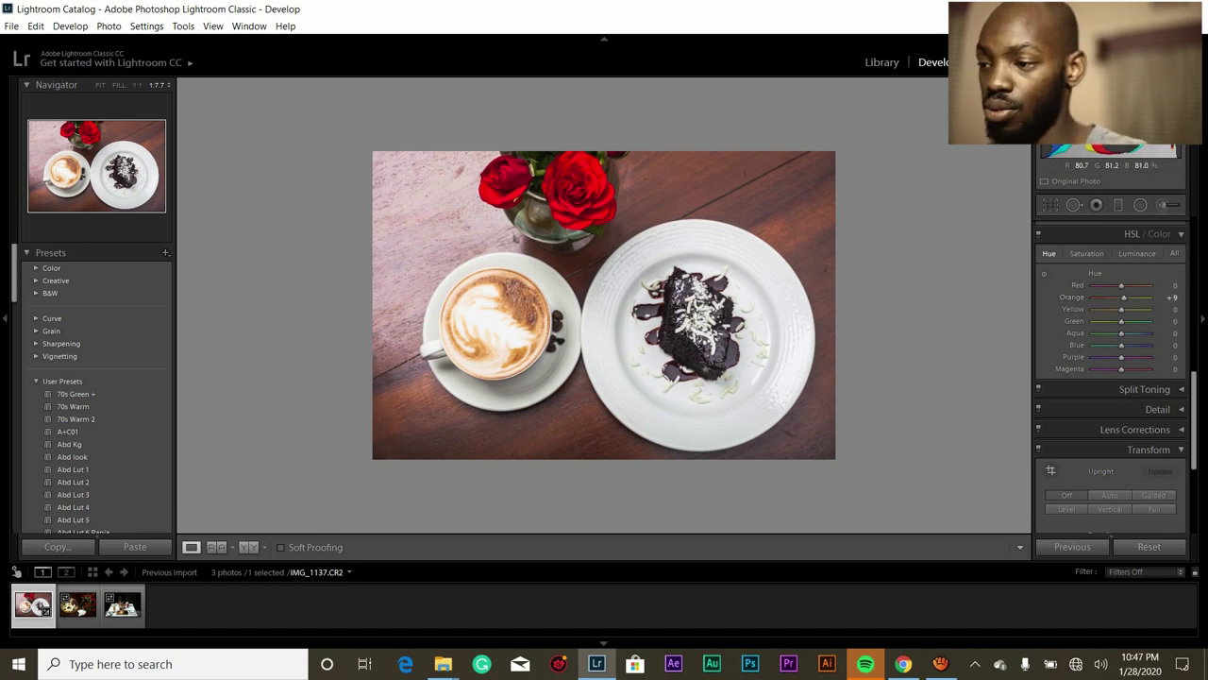
- Inspect the coffee foam and its surroundings at 1:1 magnification and return to the whole photo
click(691, 342)
drag(283, 340, 849, 283)
drag(244, 264, 899, 470)
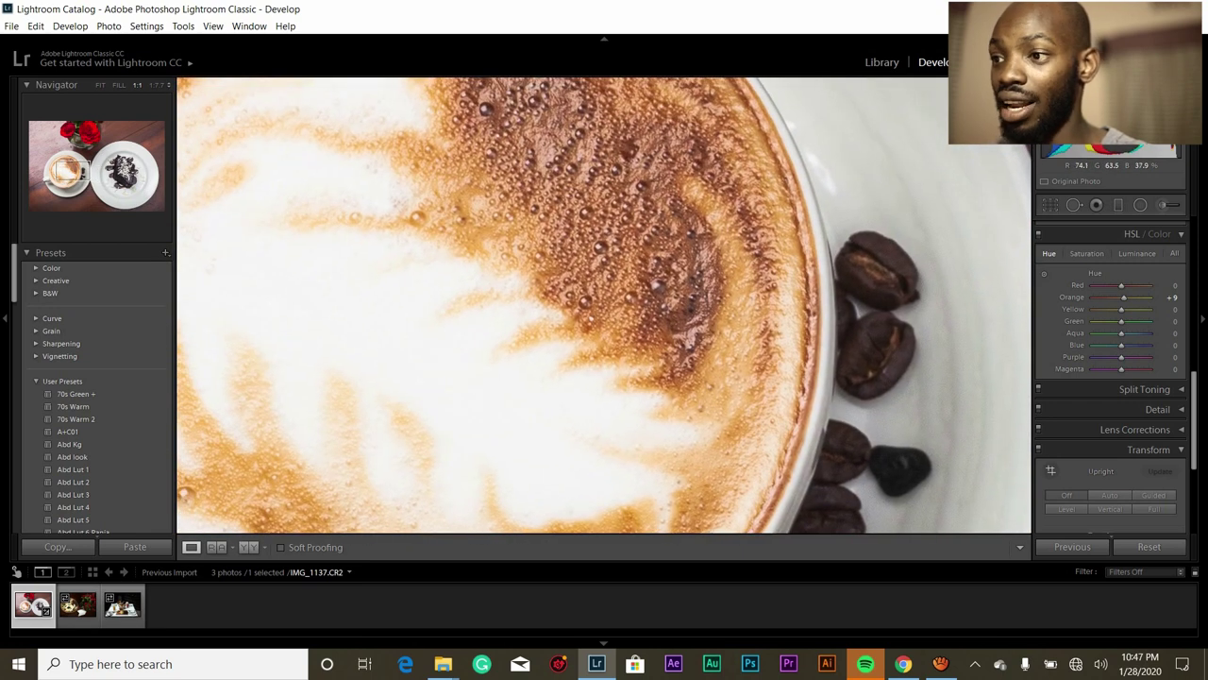
key(z)
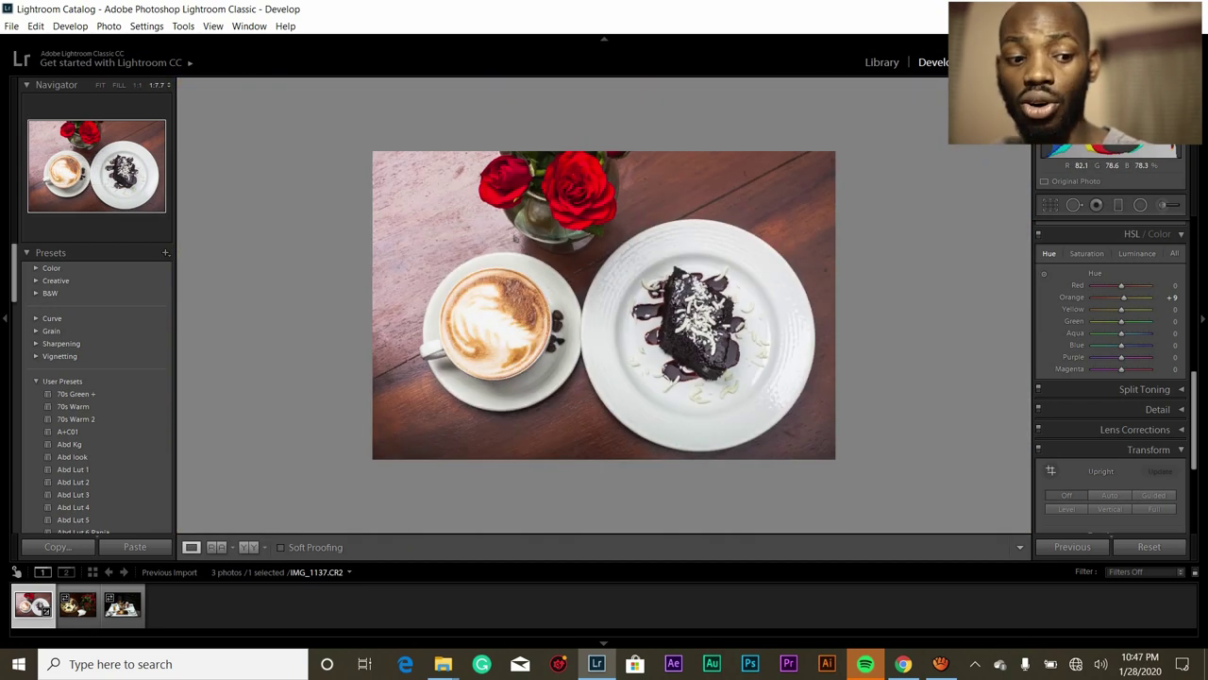
drag(604, 305, 537, 441)
key(z)
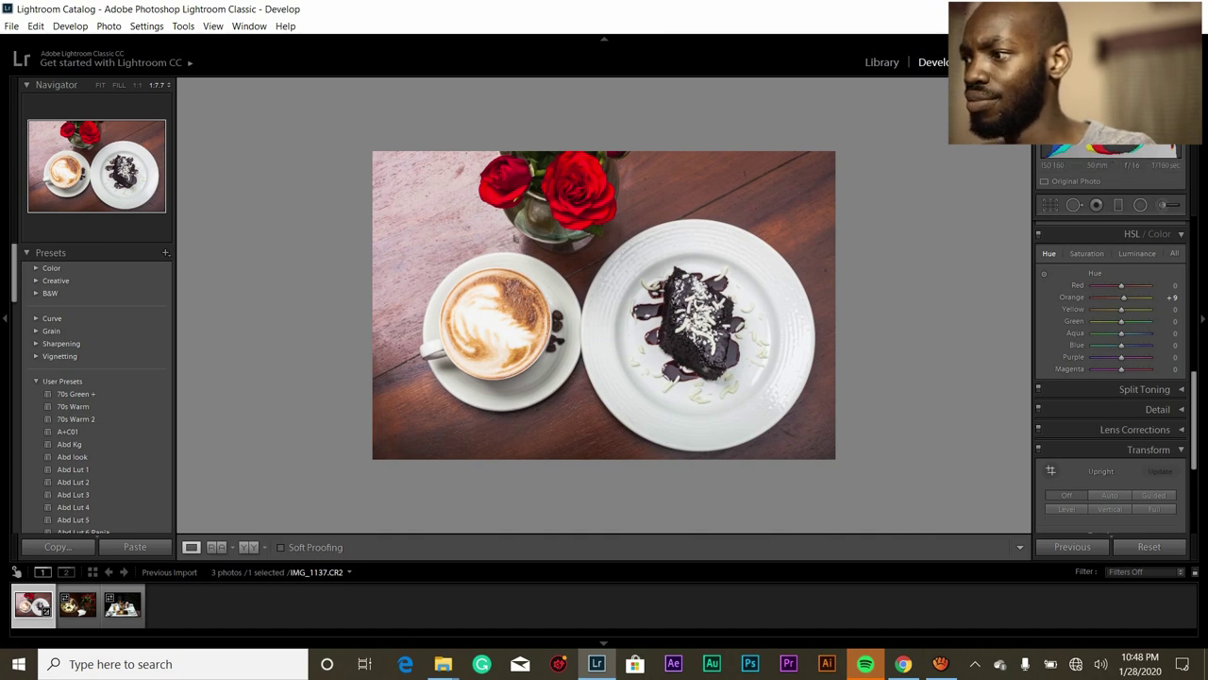
- Set the HSL saturation to red -29, orange +24 and yellow +38, and the red and orange luminance to +9
click(1087, 253)
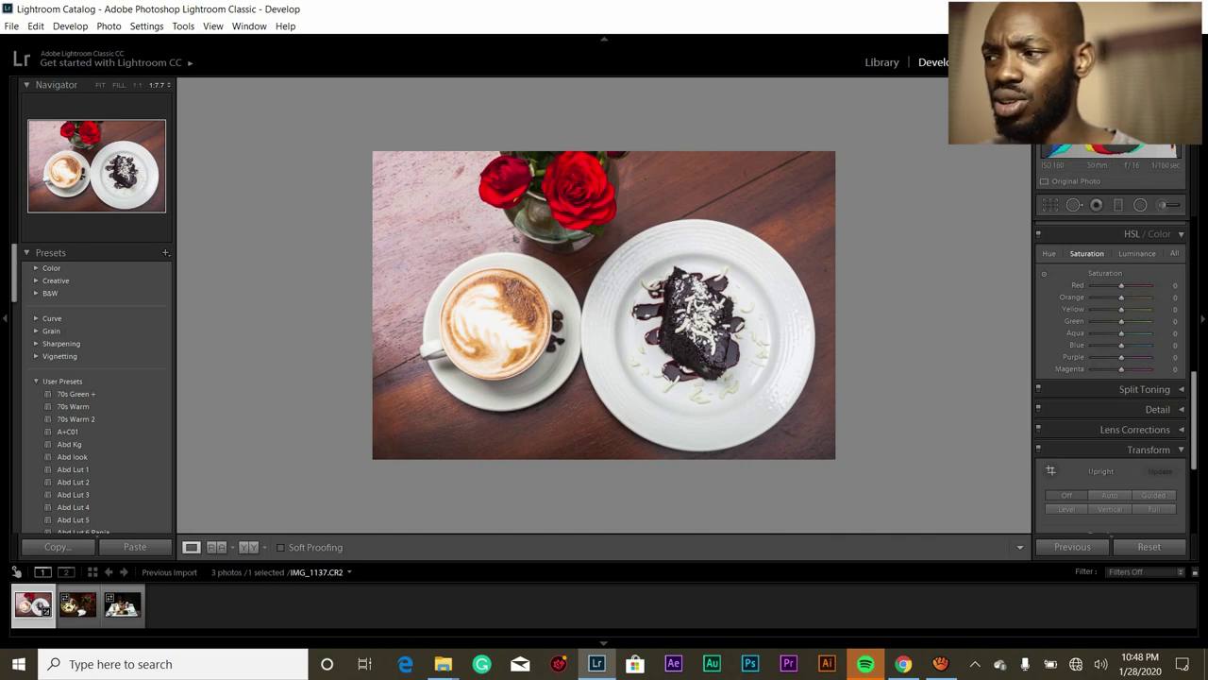
drag(1116, 285, 1113, 285)
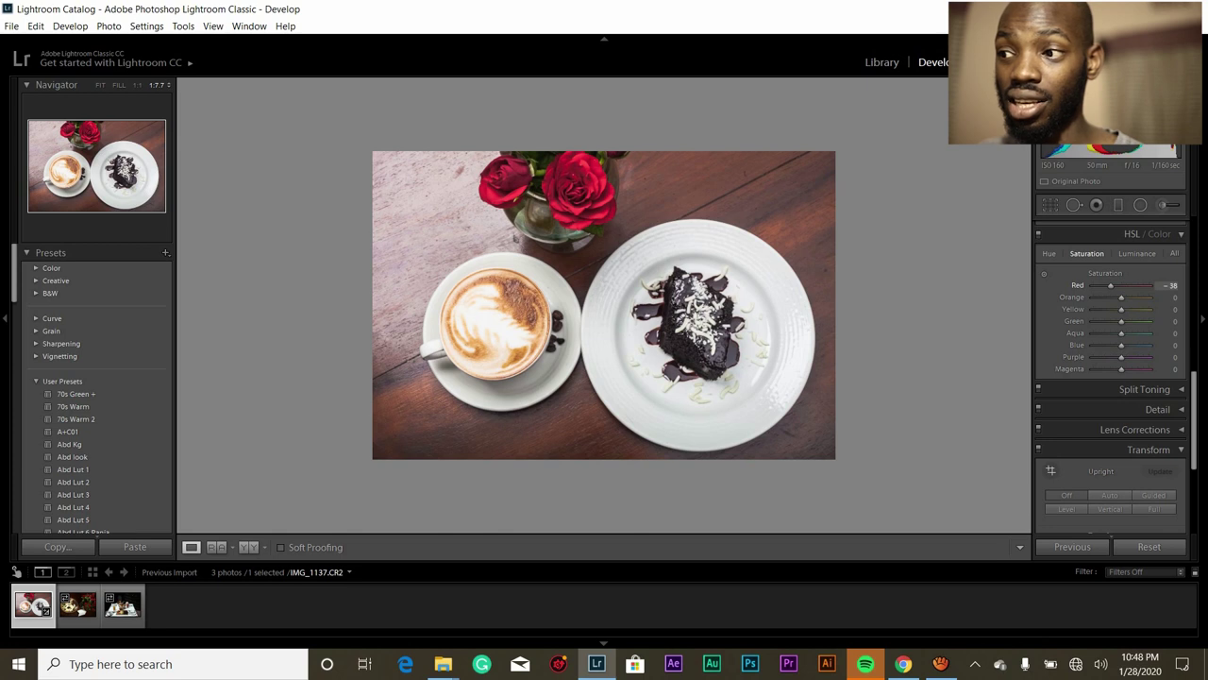
drag(1111, 285, 1114, 285)
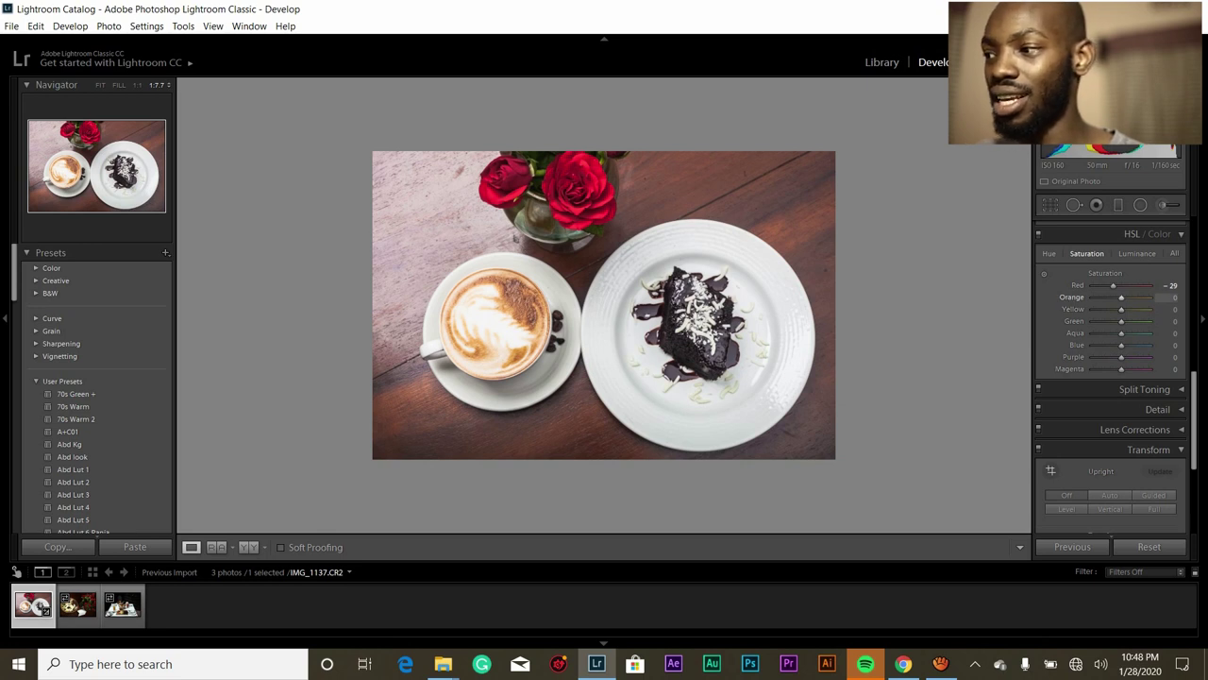
drag(1121, 296, 1127, 296)
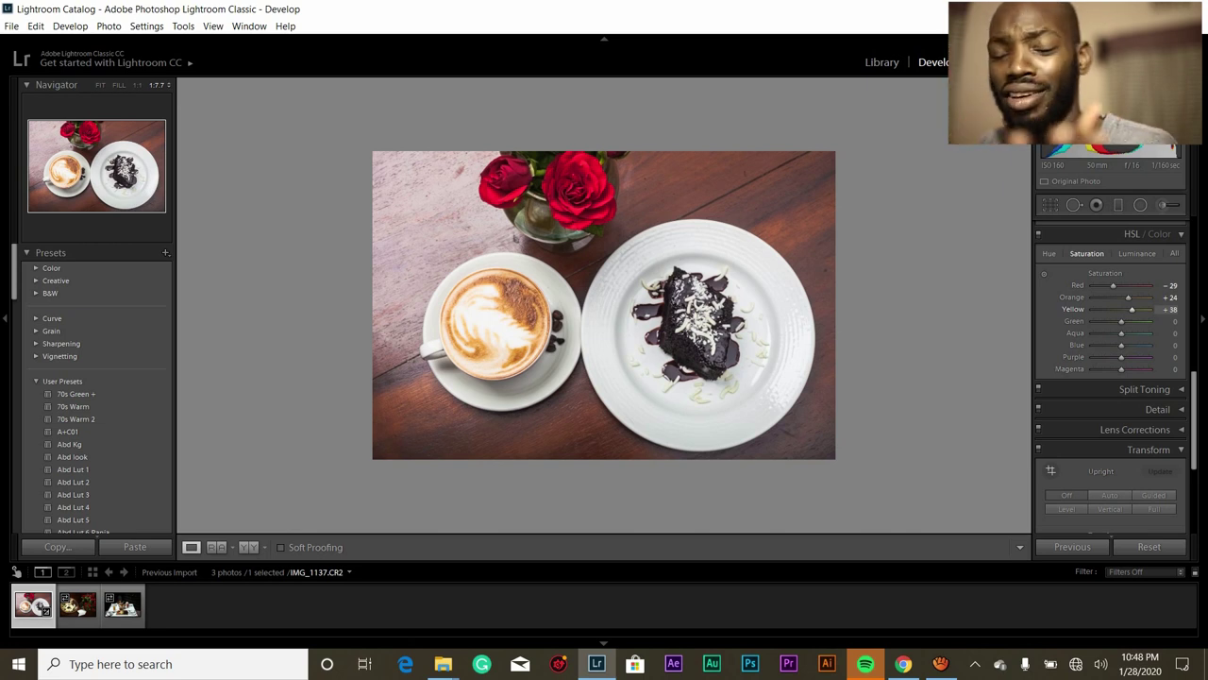
click(1136, 253)
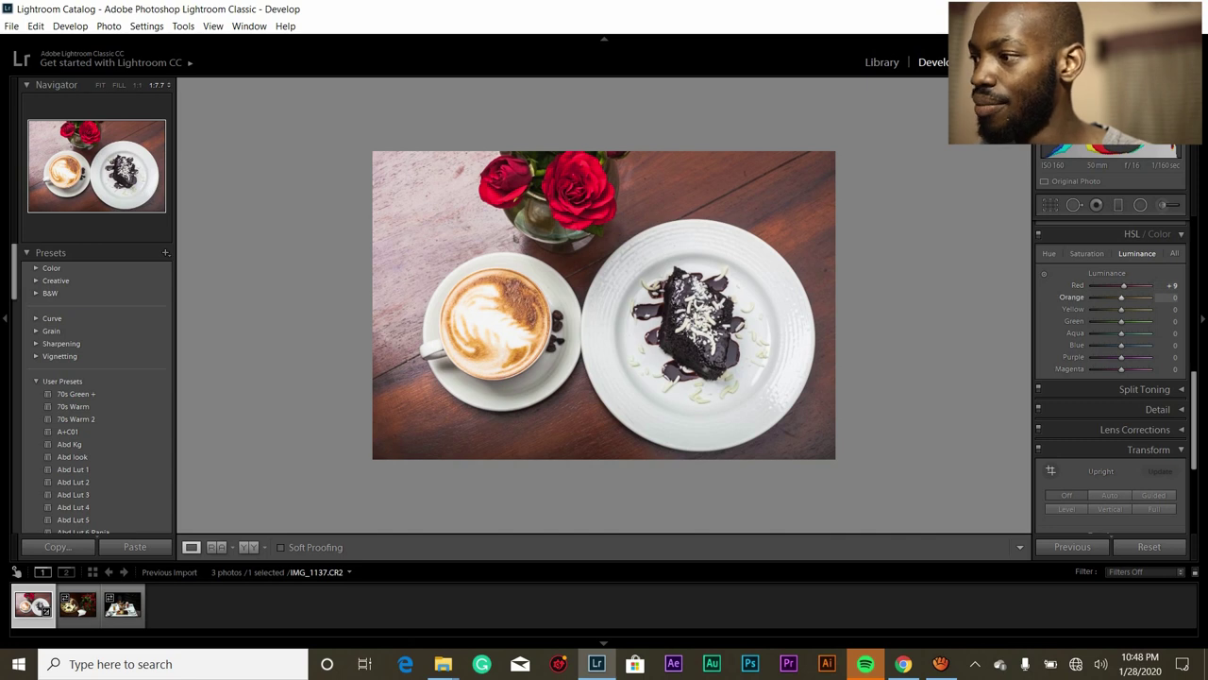
drag(1122, 297, 1122, 297)
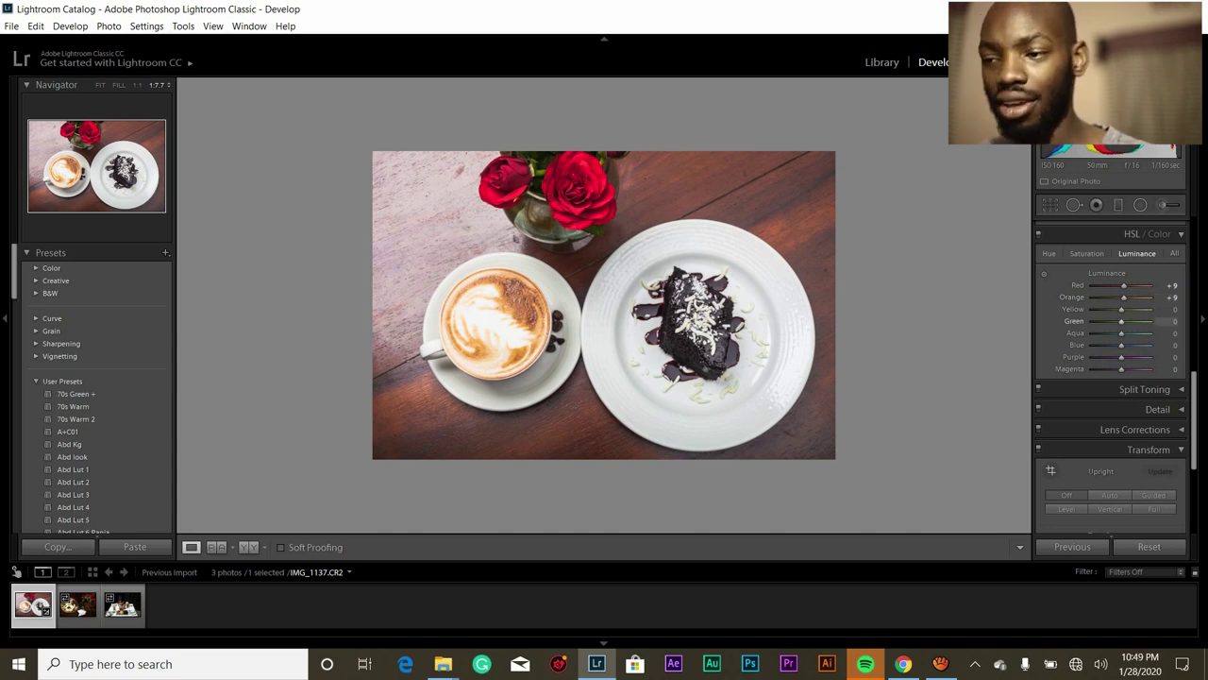
- Tint the highlights with split toning, using a hue of 46 and a saturation of 15
scroll(1113, 321, down, 2)
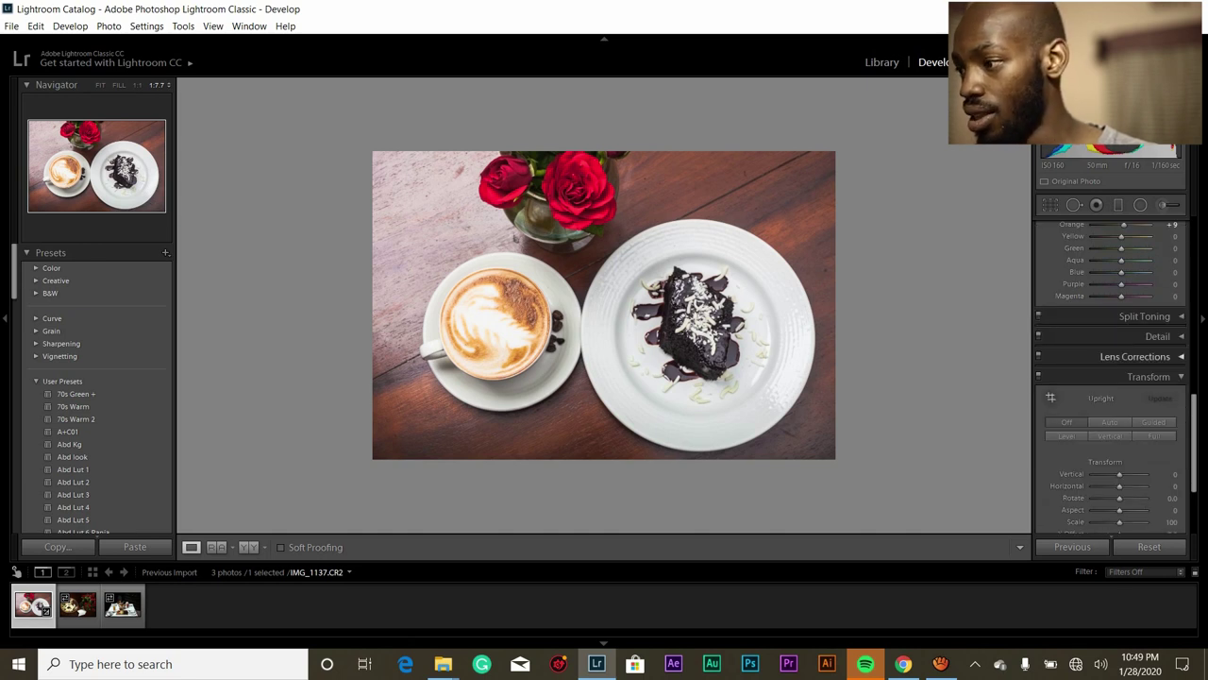
scroll(1114, 377, down, 3)
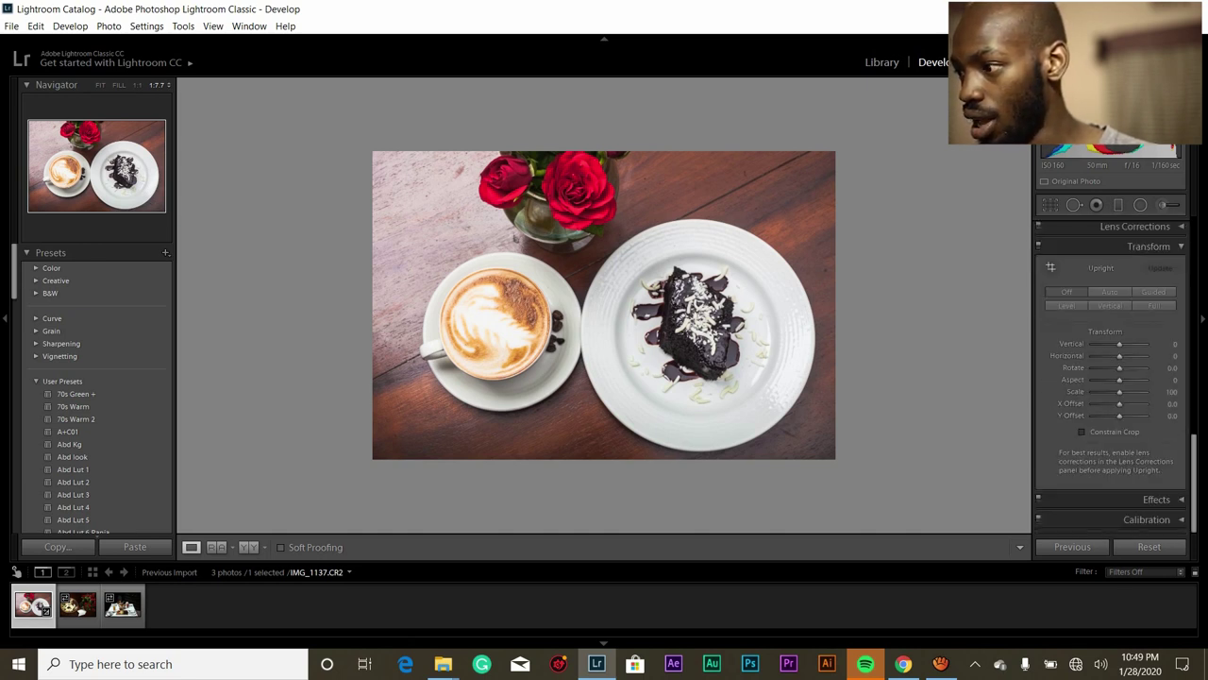
scroll(1114, 378, up, 3)
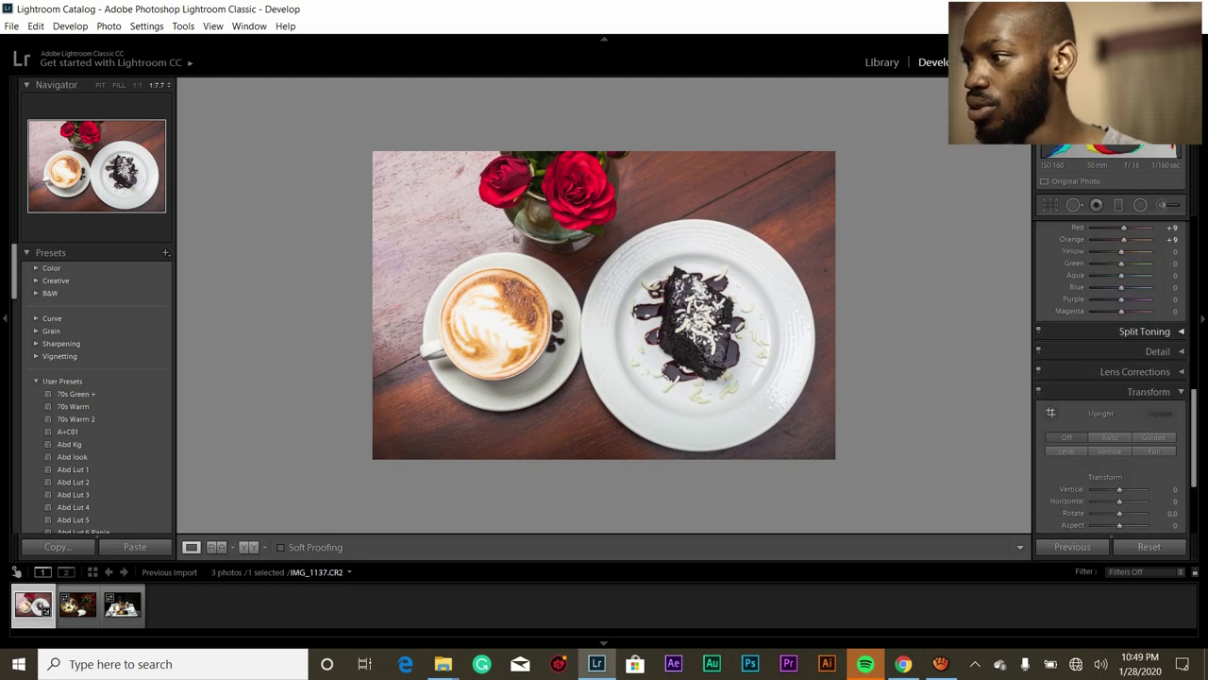
click(1144, 332)
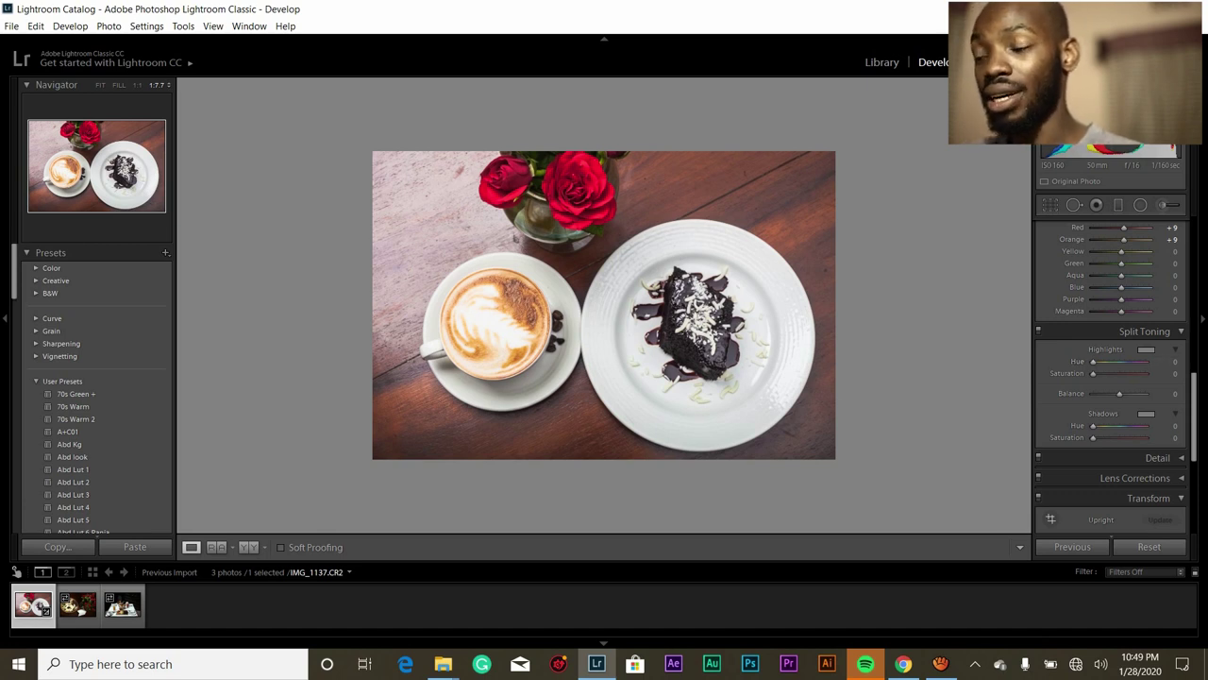
drag(1093, 361, 1100, 373)
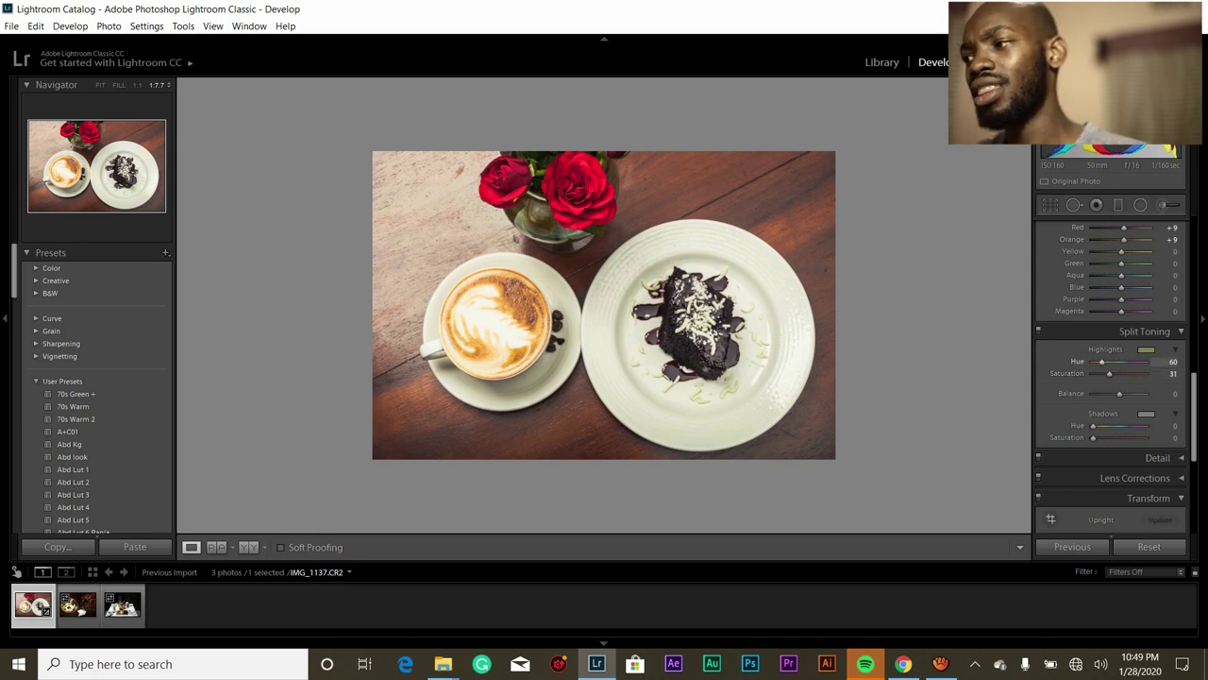
mouse_move(1100, 362)
mouse_down()
mouse_move(1146, 361)
mouse_move(1103, 362)
mouse_up()
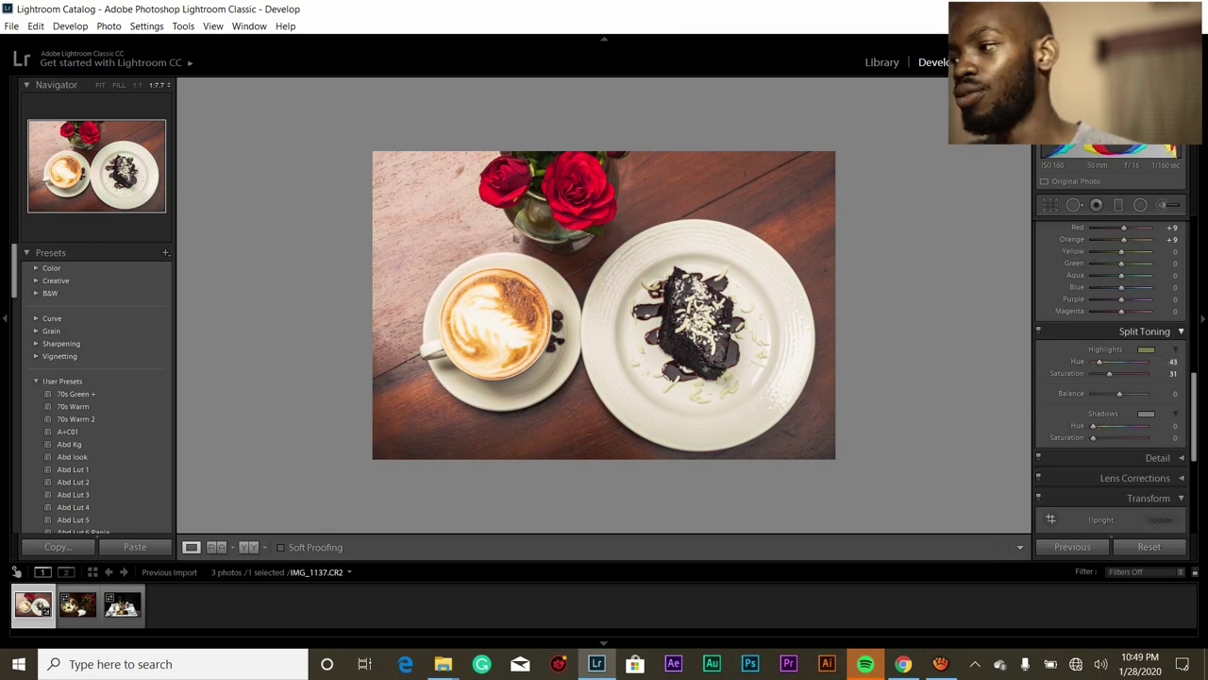
click(1145, 350)
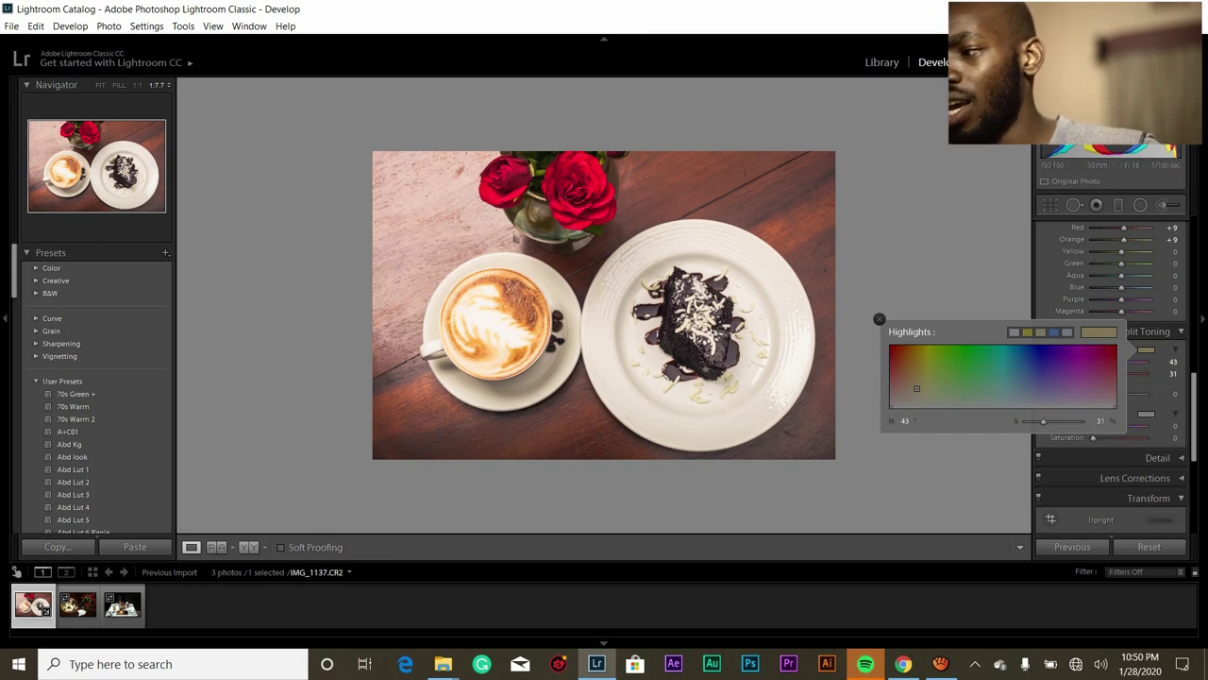
mouse_move(916, 387)
mouse_down()
mouse_move(904, 365)
mouse_move(920, 348)
mouse_move(914, 387)
mouse_move(919, 369)
mouse_up()
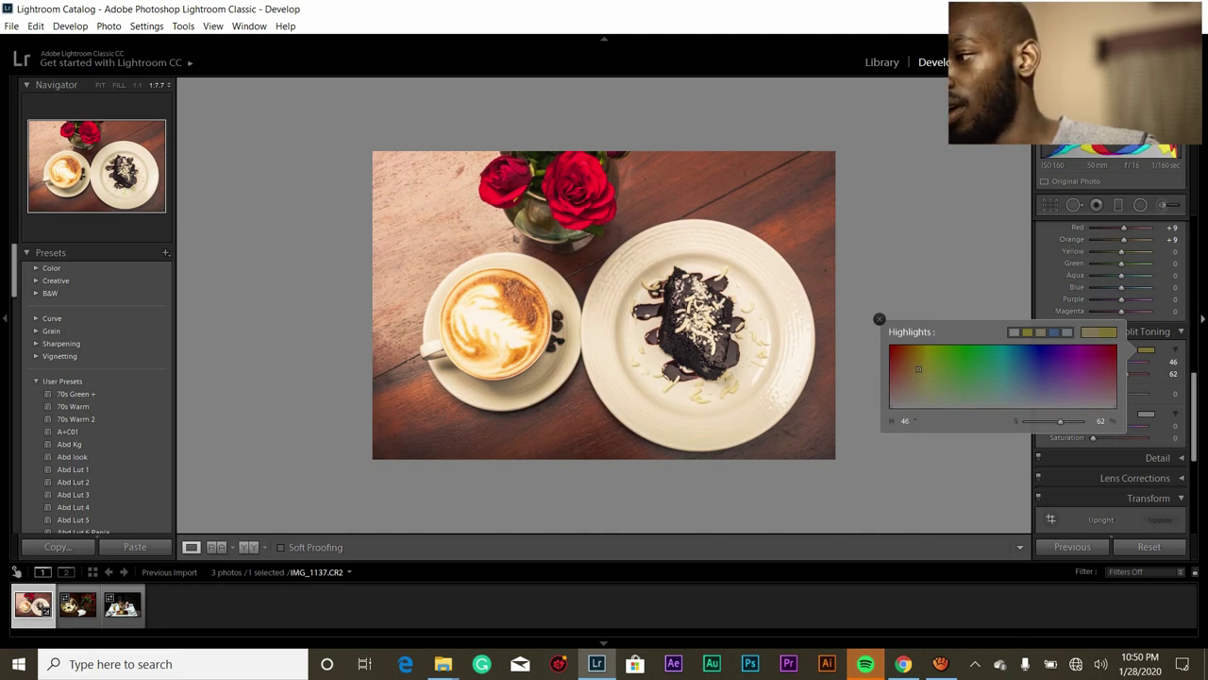
click(1146, 349)
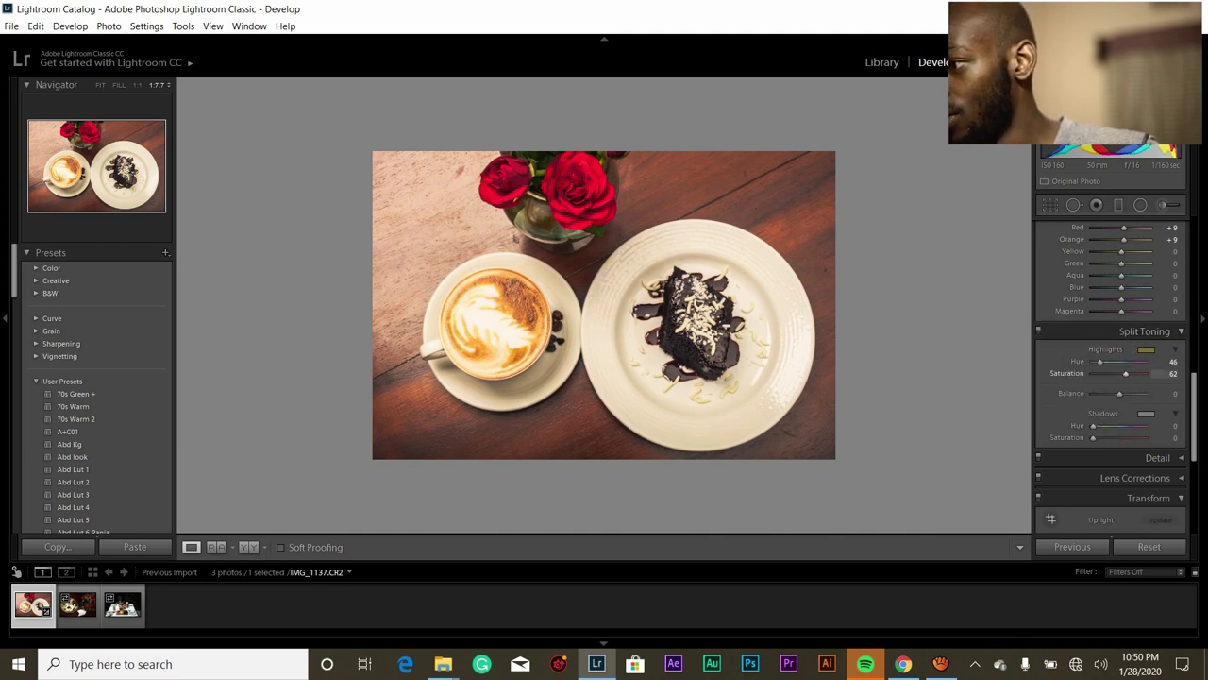
drag(1116, 373, 1093, 373)
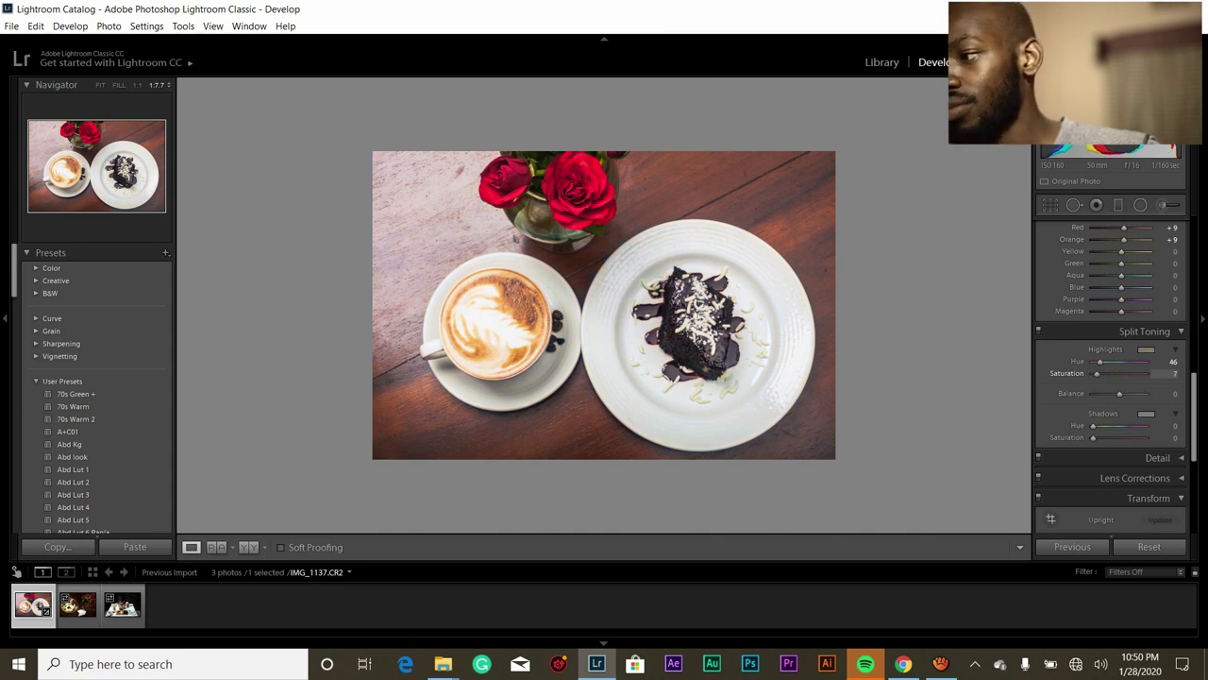
drag(1095, 373, 1102, 373)
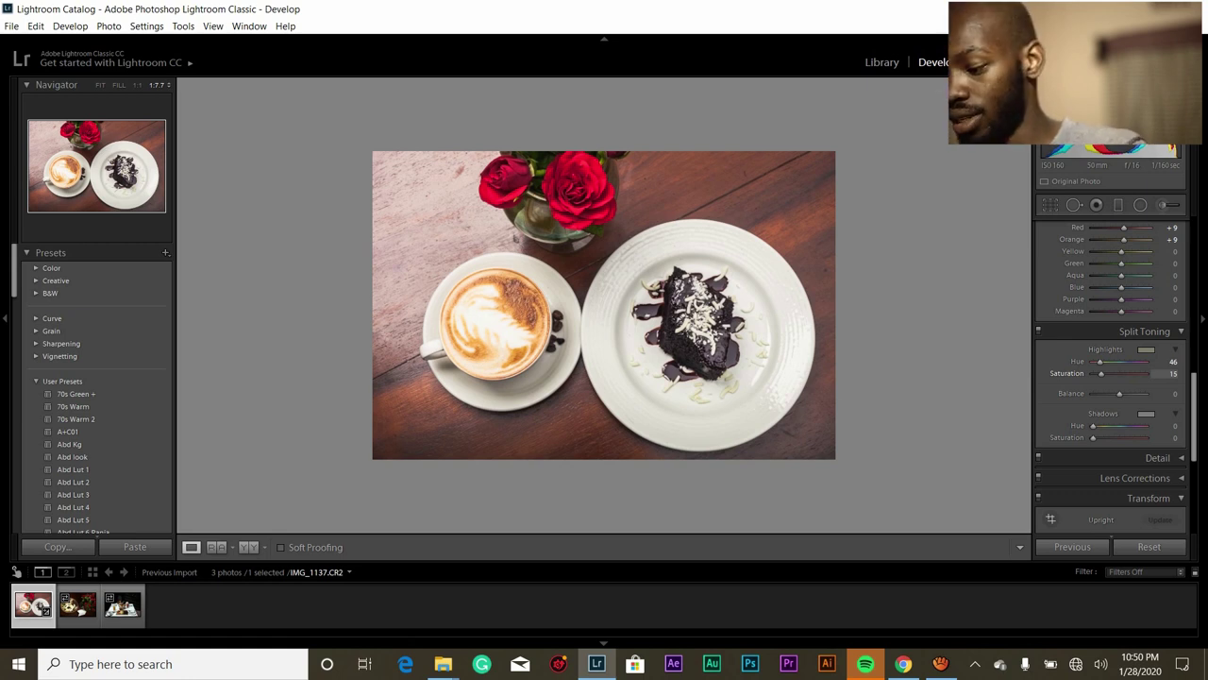
key(z)
key(z)
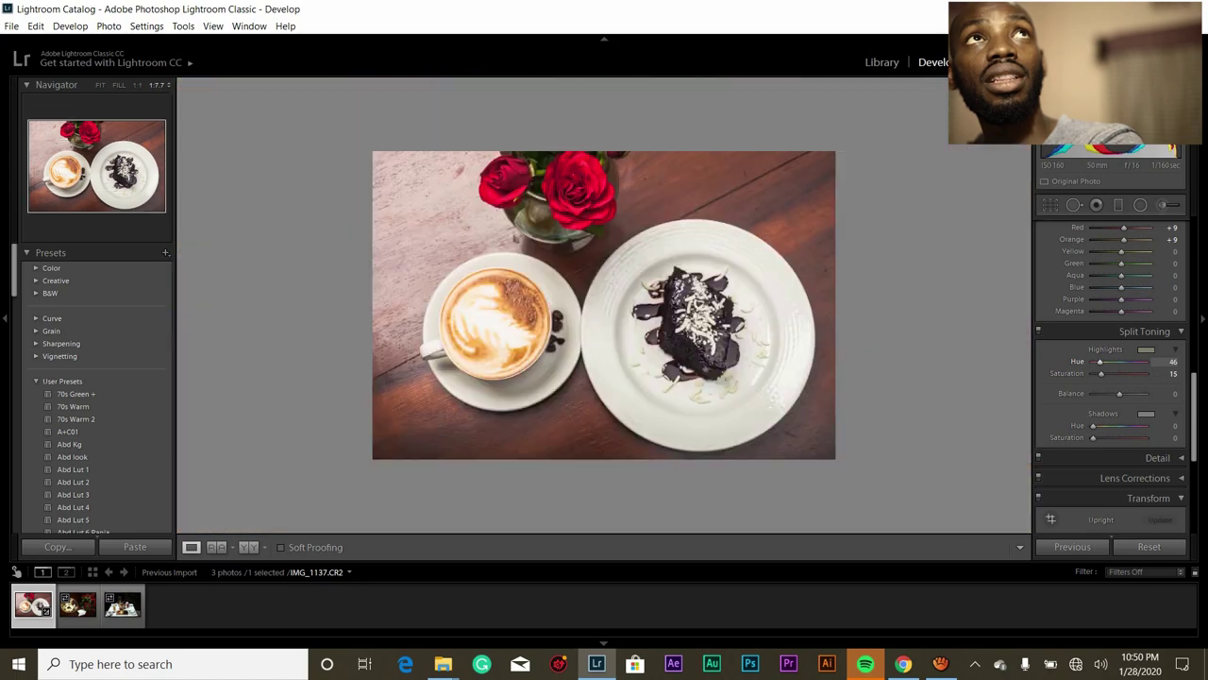
key(Return)
drag(76, 165, 75, 128)
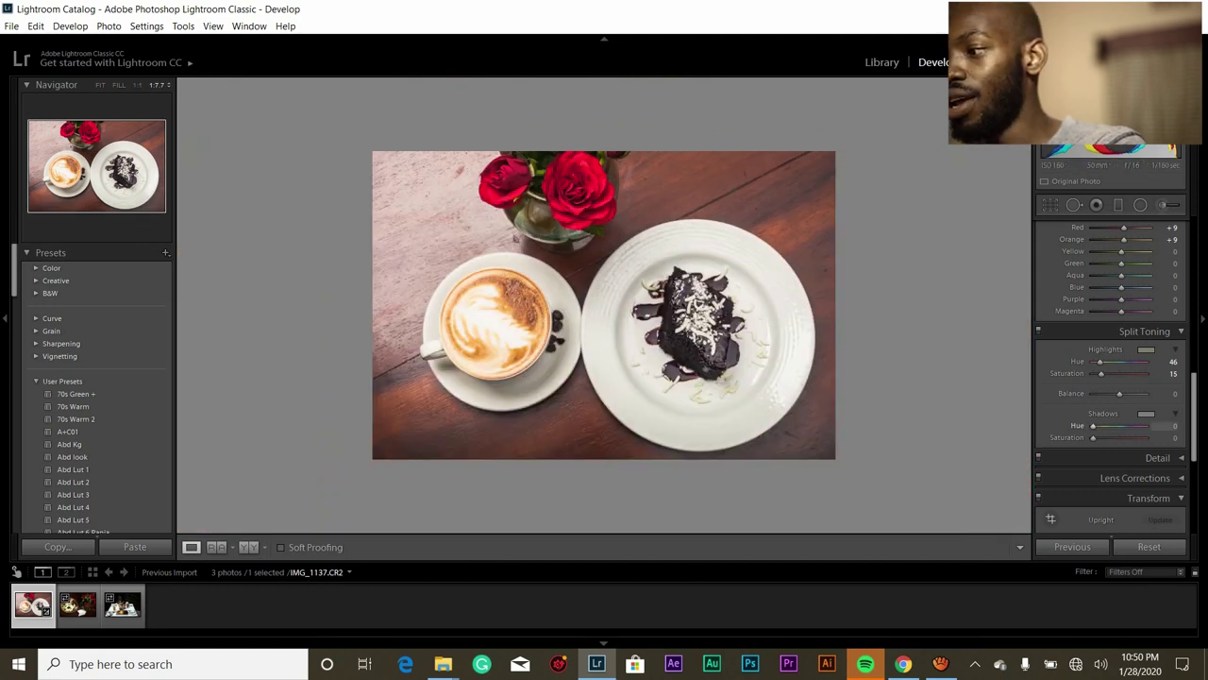
- Tint the shadows with split toning, using a hue of 77 and a saturation of 11
drag(1093, 426, 1100, 426)
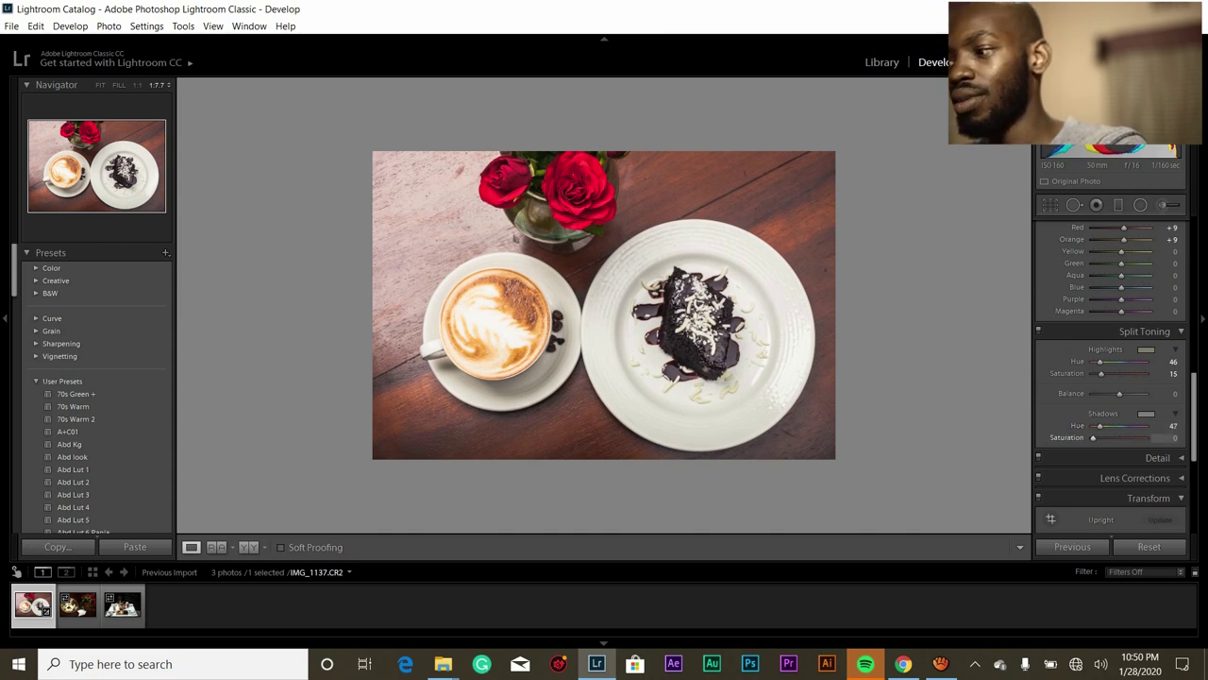
drag(1093, 437, 1096, 437)
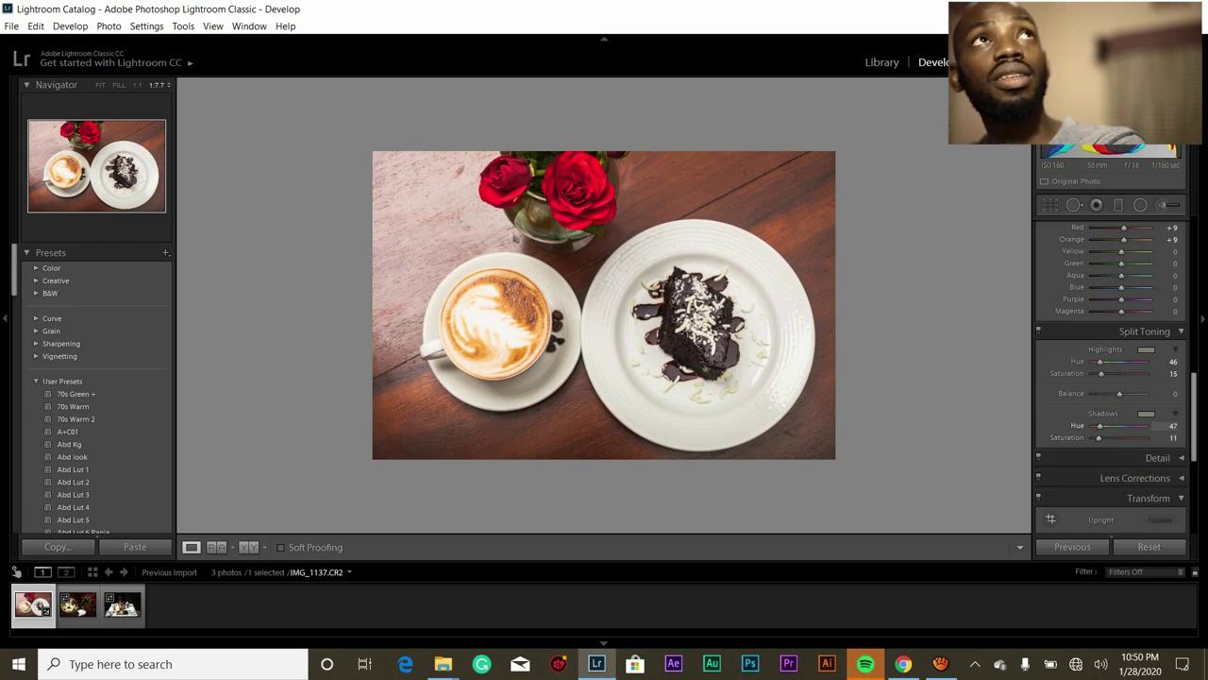
drag(1102, 425, 1146, 426)
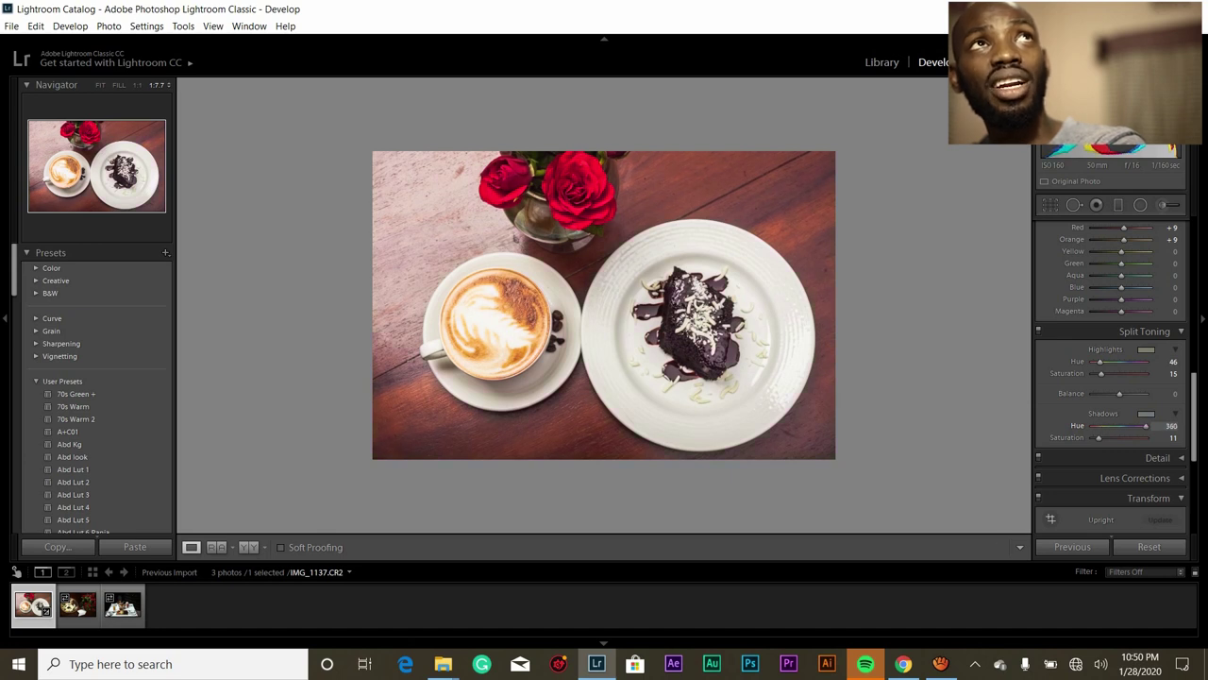
drag(1146, 425, 1107, 425)
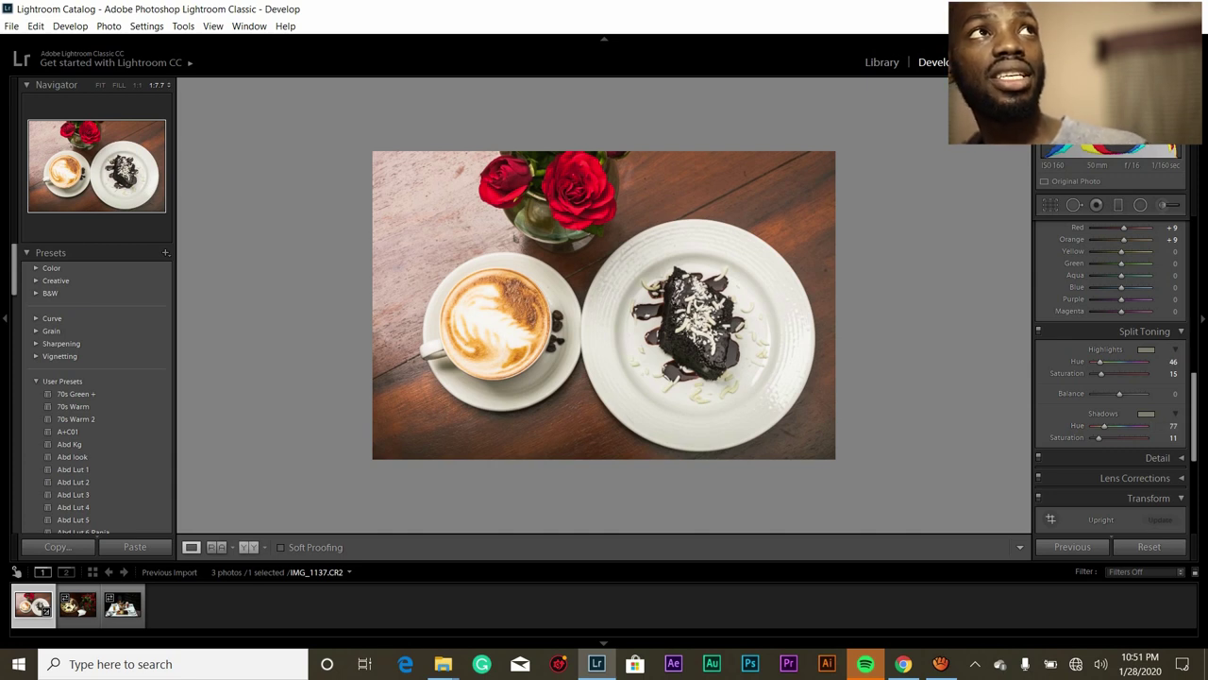
- Compare the before and after versions of the photo side by side and return to the single-photo view
click(248, 546)
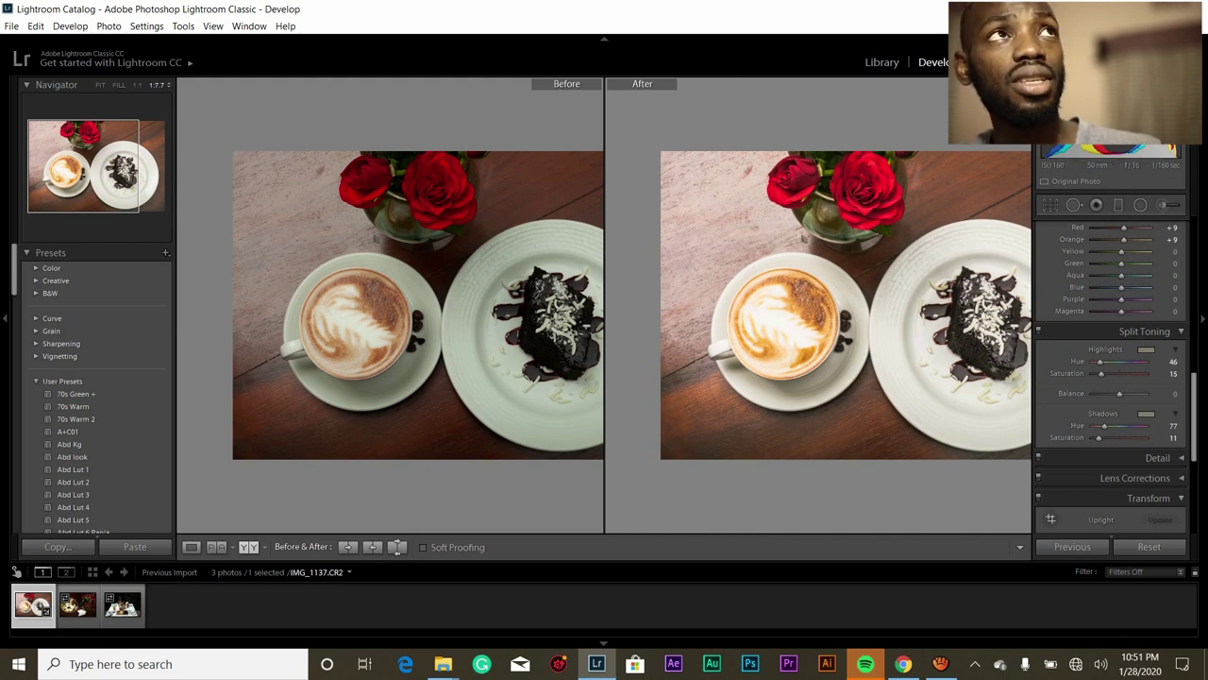
click(191, 546)
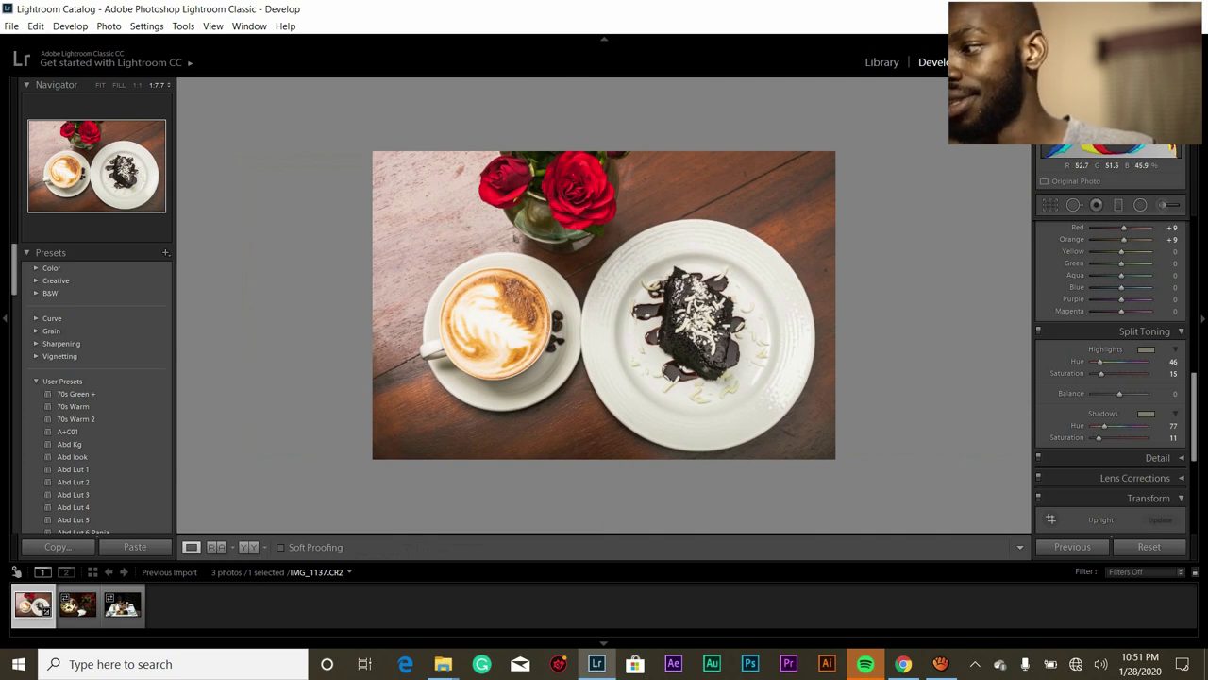
scroll(1110, 378, down, 3)
scroll(1112, 377, up, 1)
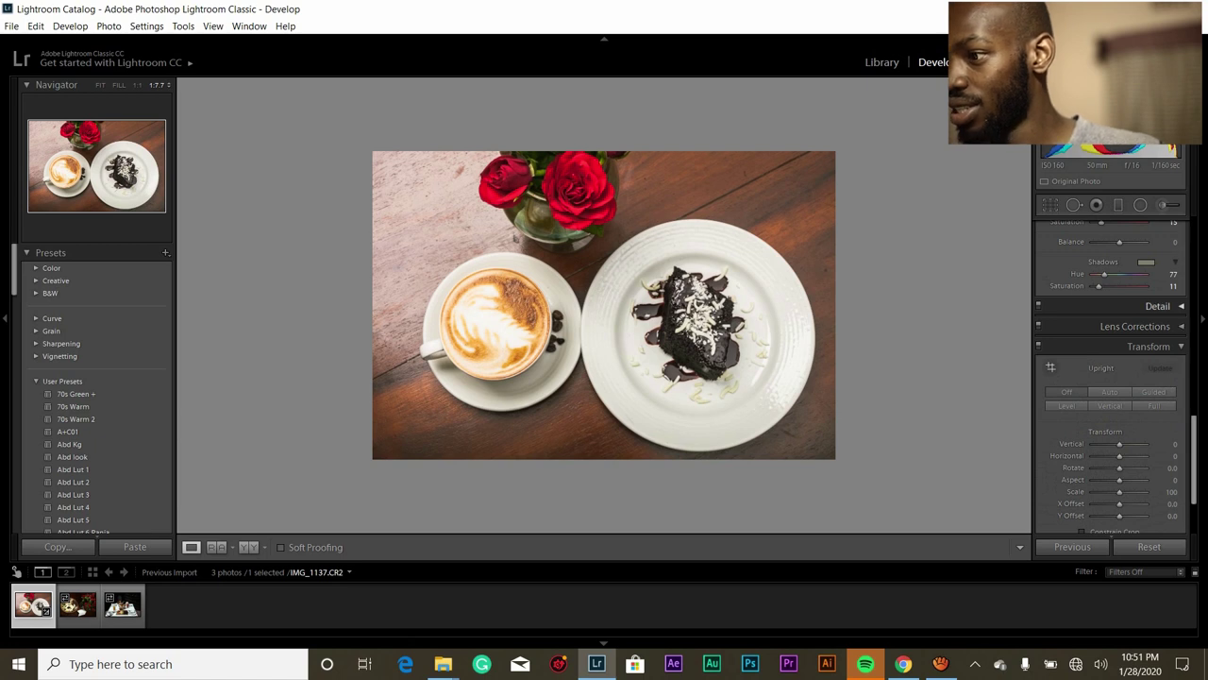
- Sharpen the coffee and cake photo with a sharpening amount of 61
click(1157, 305)
scroll(1109, 314, down, 1)
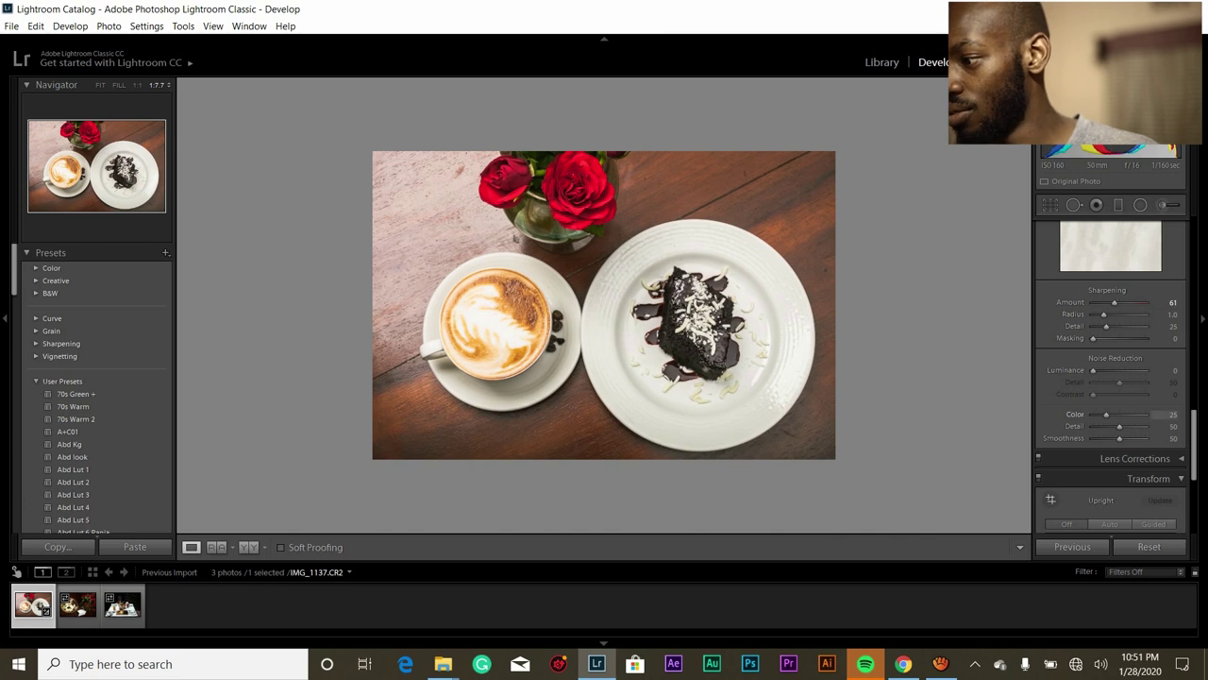
scroll(1111, 377, down, 5)
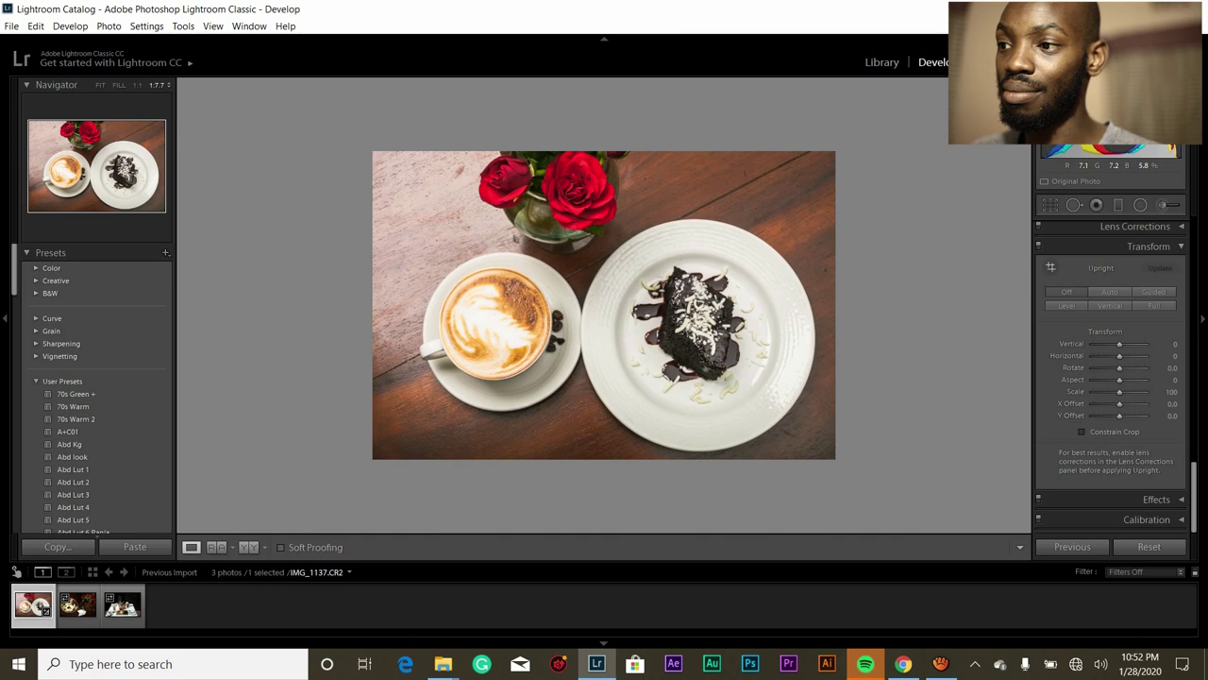
- Examine the sharpened coffee and cake photo at a closer zoom and return to the whole-photo view
key(z)
key(z)
key(z)
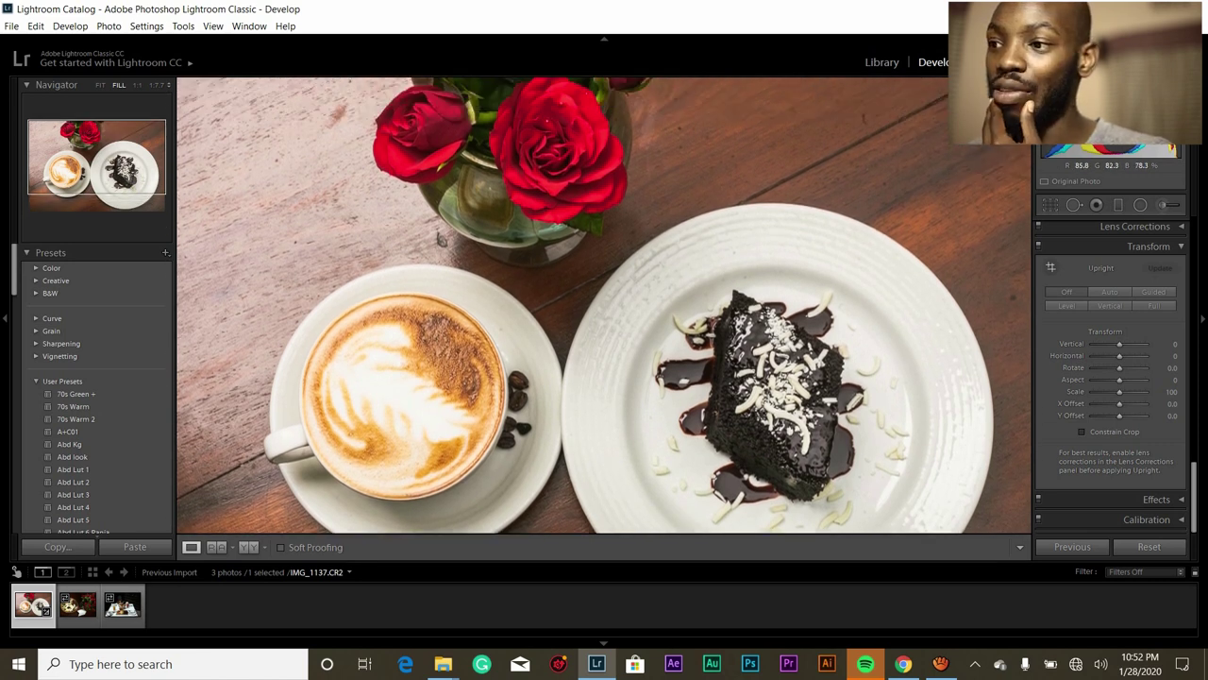
key(ctrl+minus)
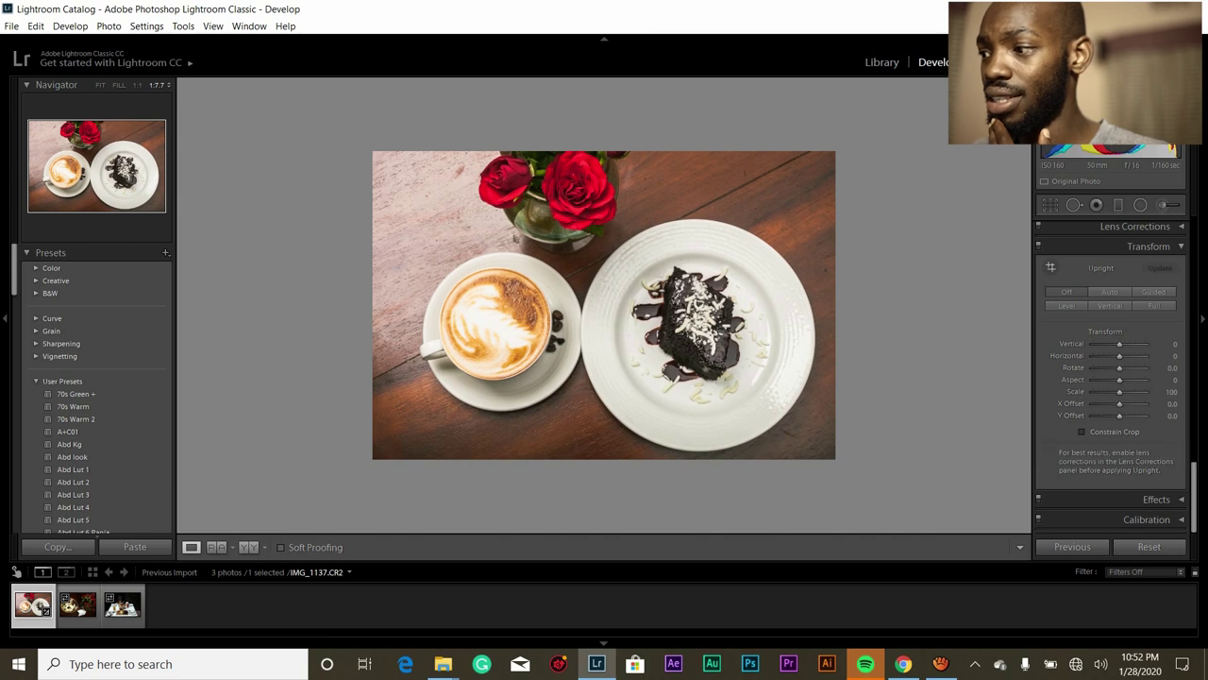
scroll(1110, 378, up, 1)
scroll(1110, 378, down, 1)
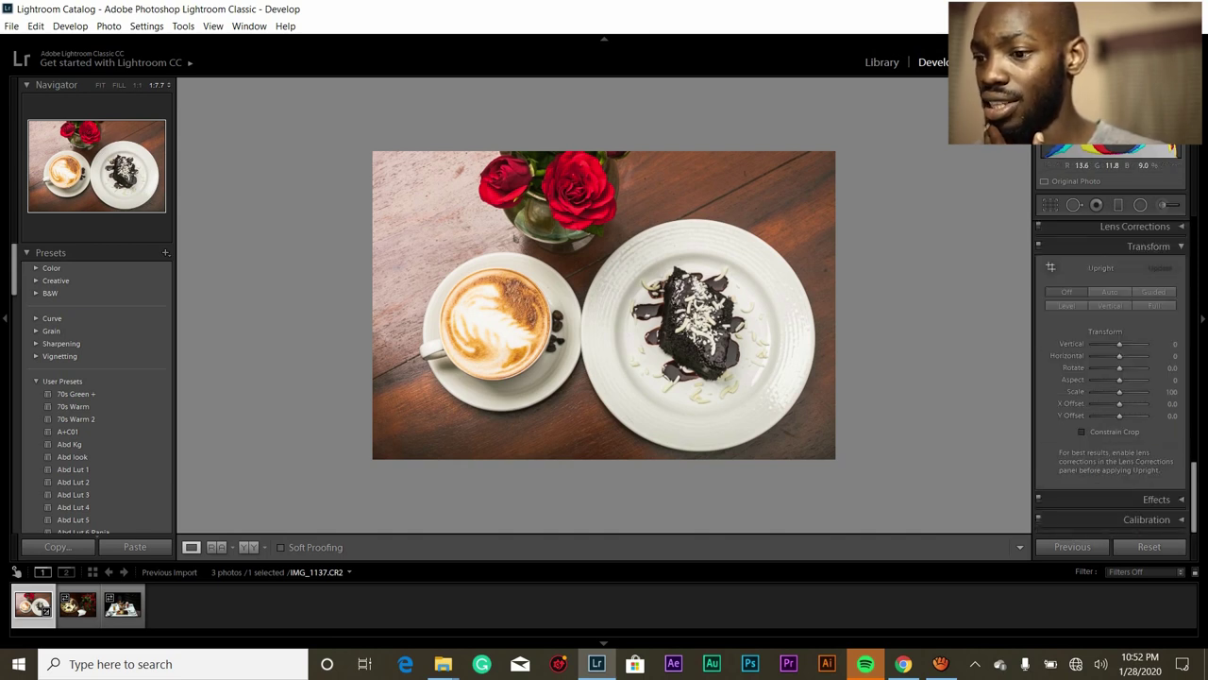
- Apply the coffee and cake photo's settings to the cheese board photo IMG_1271.CR2
click(77, 604)
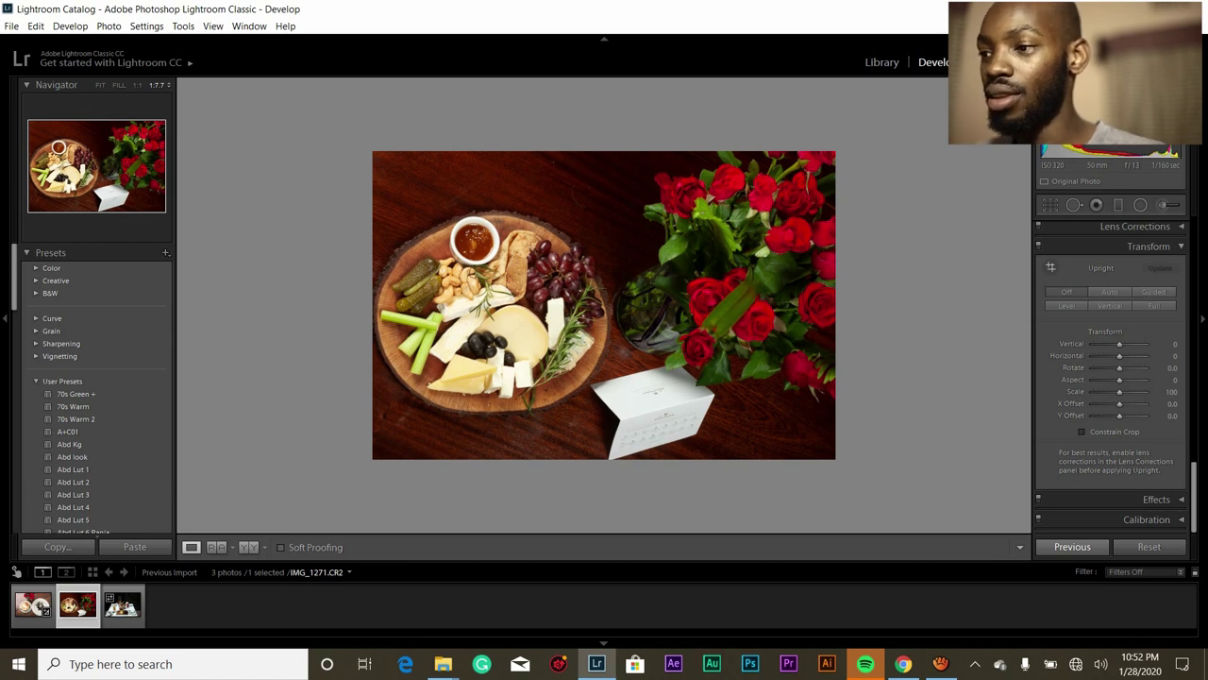
click(1073, 547)
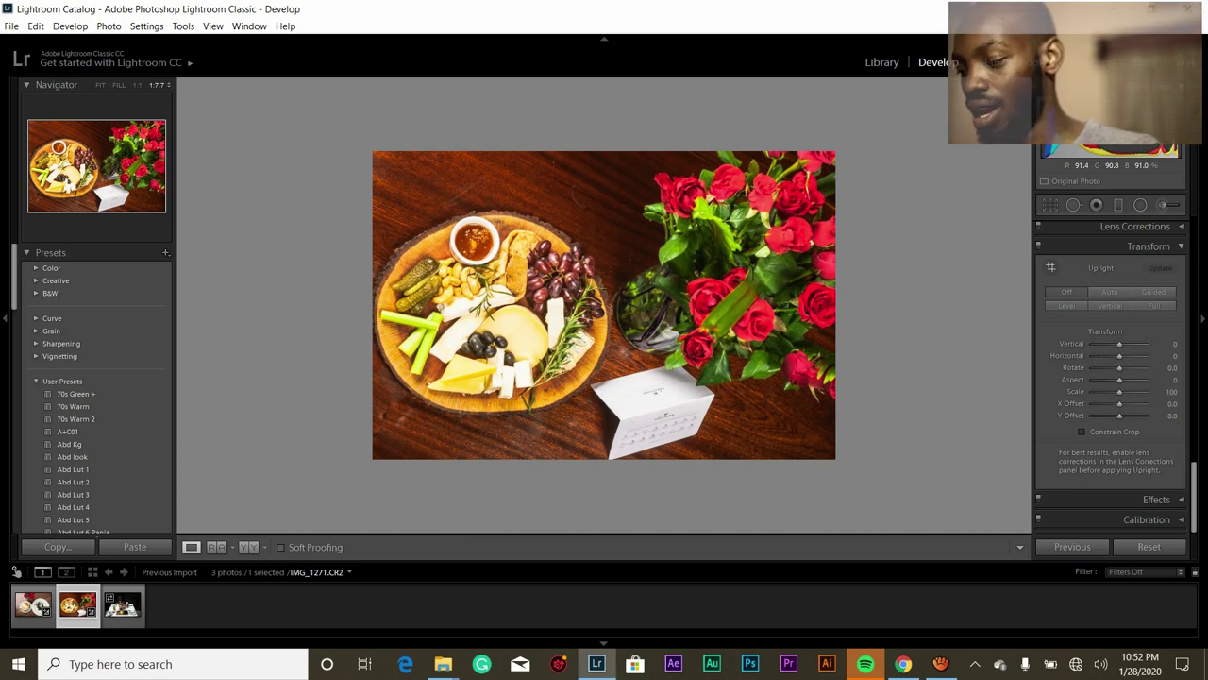
drag(463, 188, 600, 286)
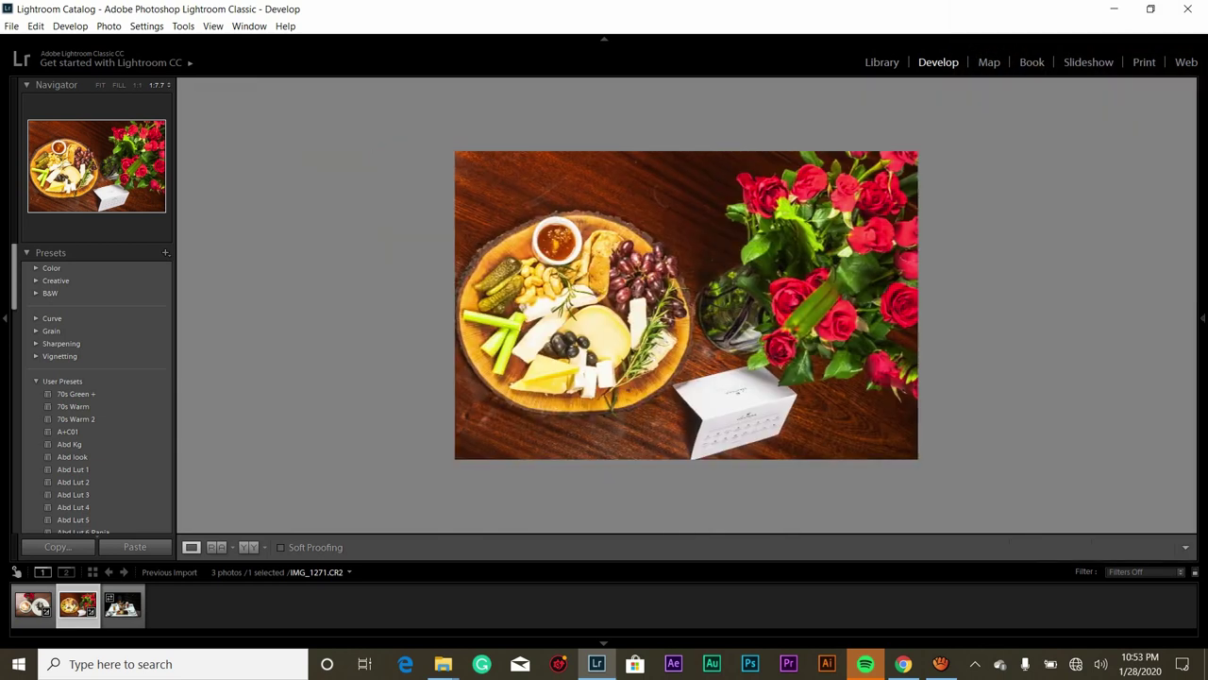
key(F8)
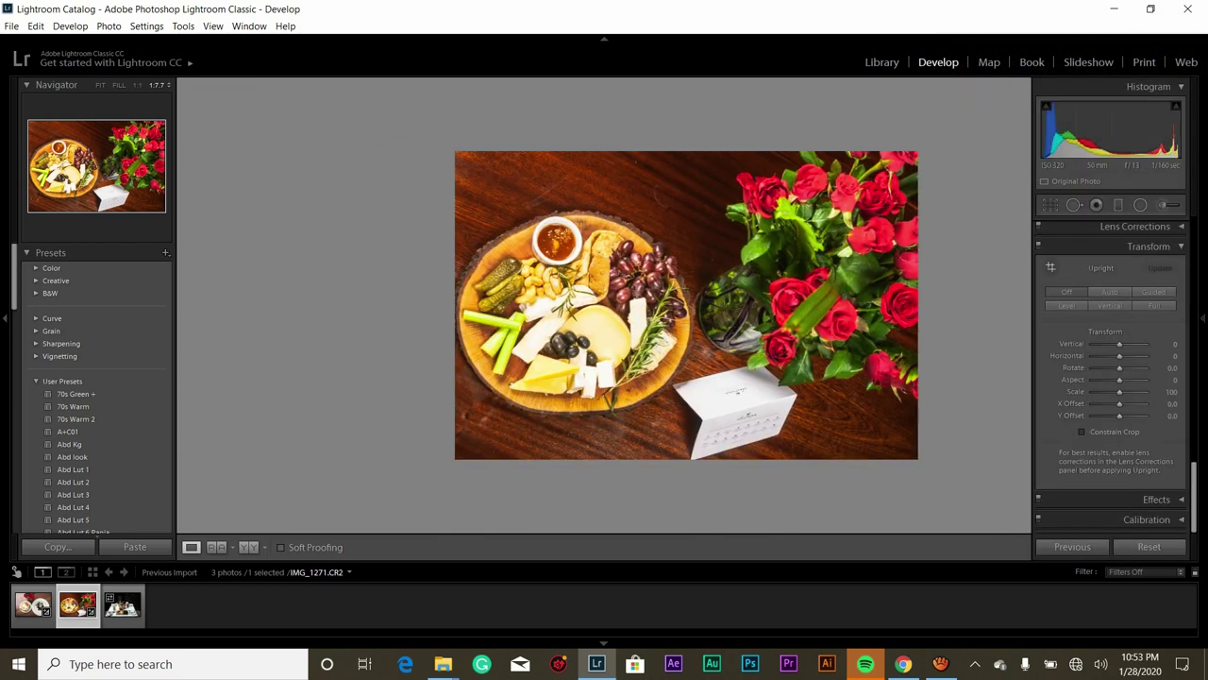
- Set the cheese board photo's HSL saturation to orange -18, yellow -7 and green +47
scroll(1112, 378, up, 8)
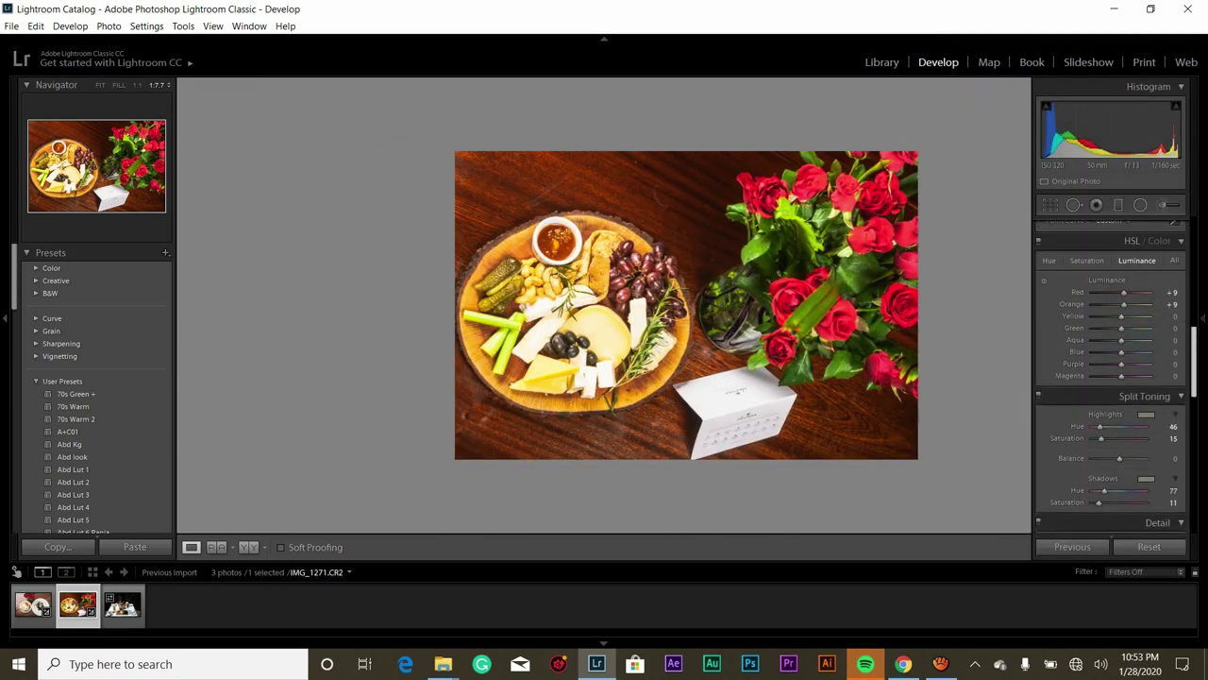
click(1087, 319)
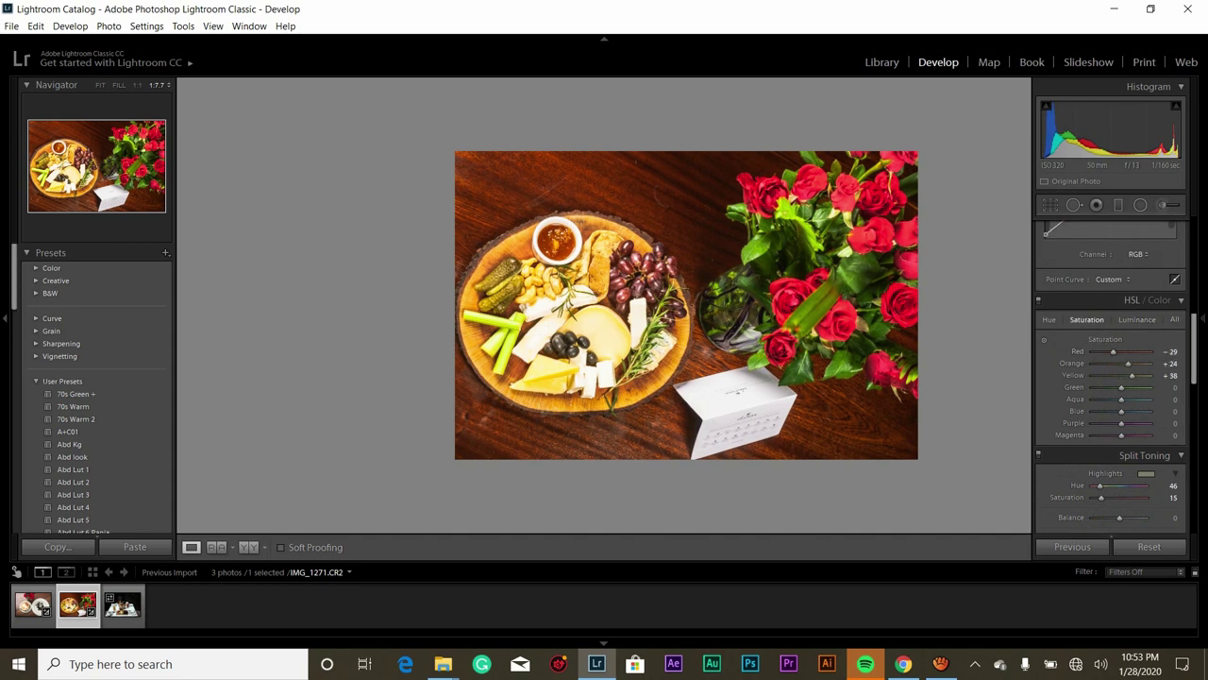
mouse_move(1123, 375)
mouse_down()
mouse_move(1110, 375)
mouse_move(1118, 363)
mouse_up()
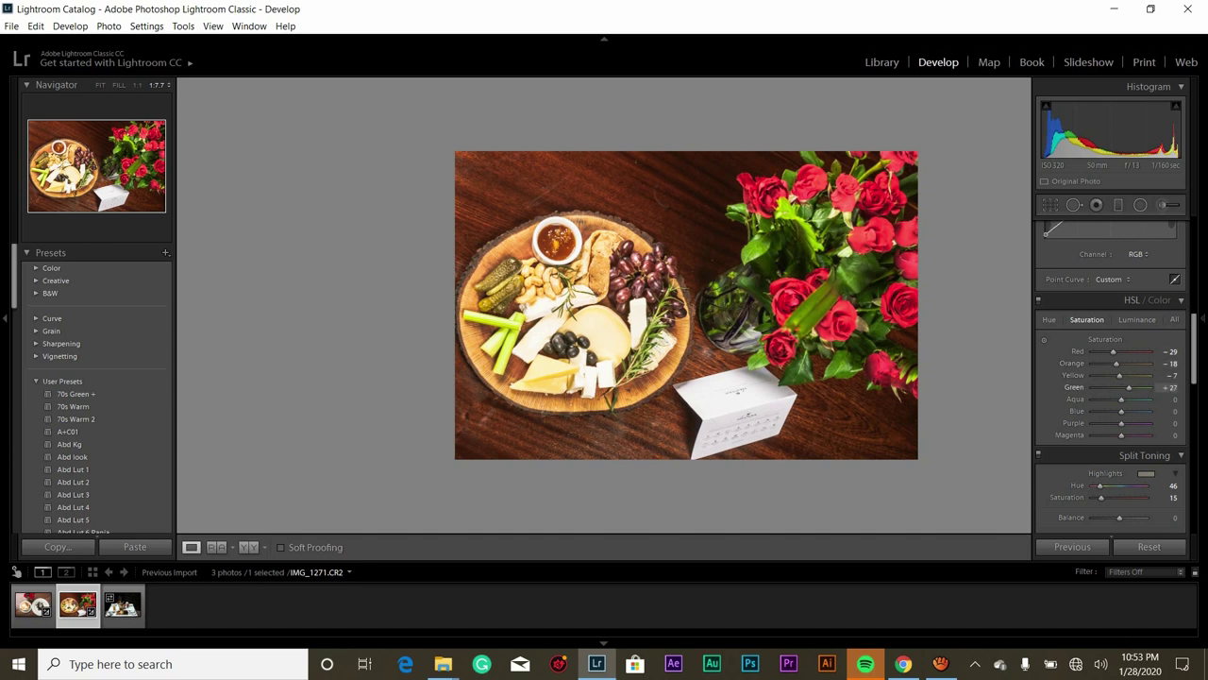
key(F8)
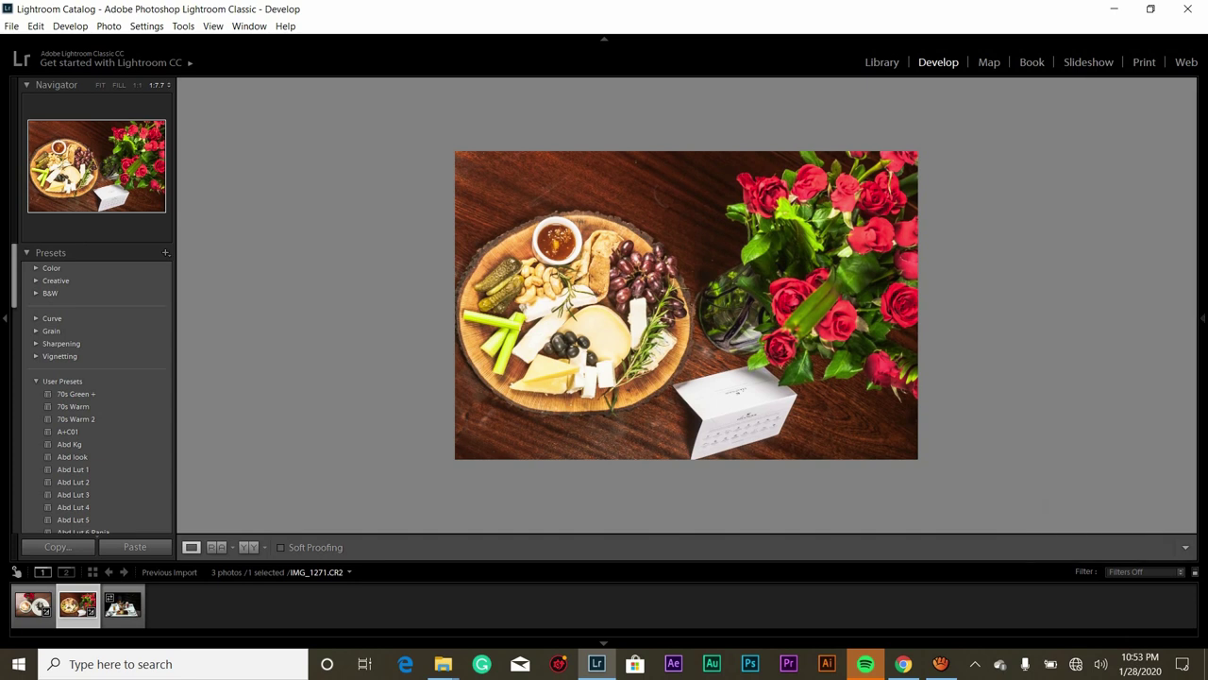
key(F8)
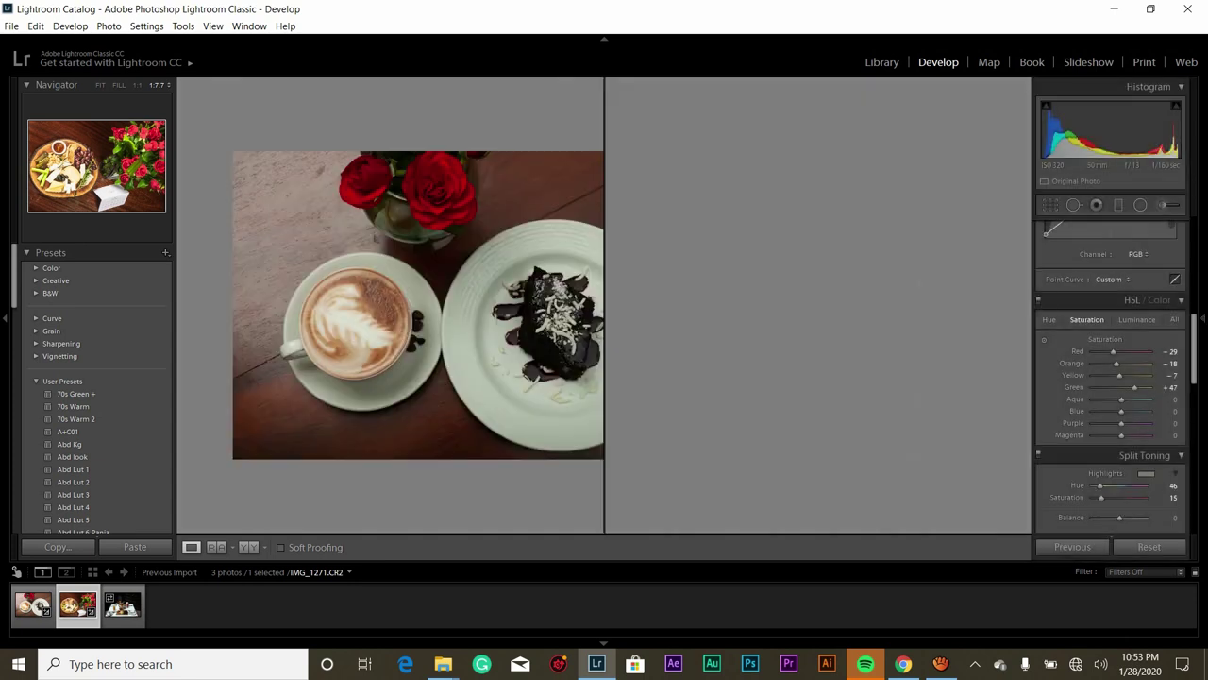
- Set the green luminance to +40 in HSL and keep the yellow luminance at 0
click(1136, 319)
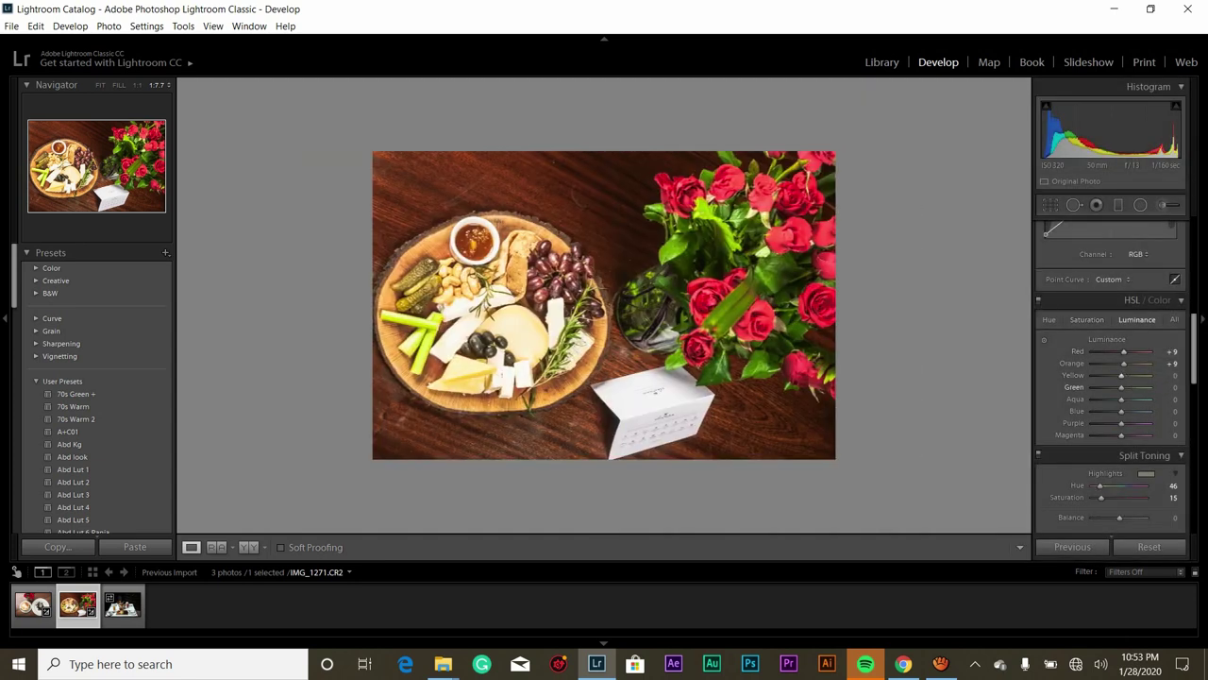
drag(1121, 387, 1132, 387)
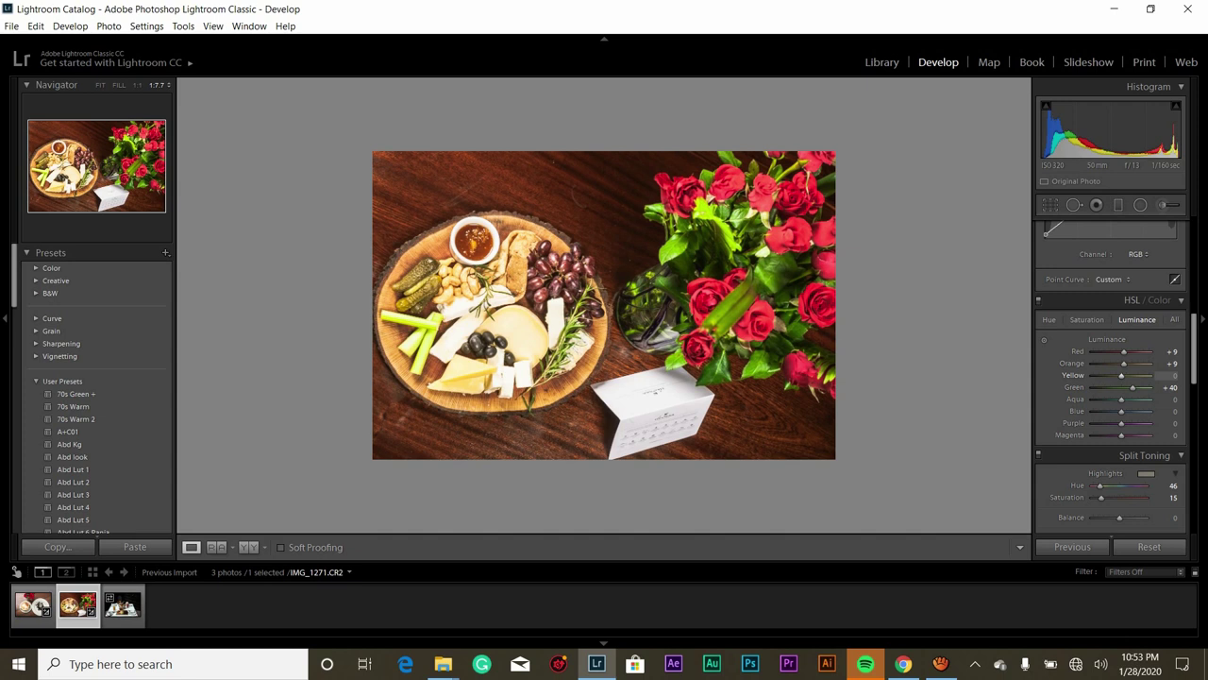
drag(1122, 375, 1119, 374)
double_click(1116, 375)
- Set the cheese board photo's whites to -45, blacks to +74 and shadows to +57, and reset its temperature to 4900
scroll(1110, 377, up, 6)
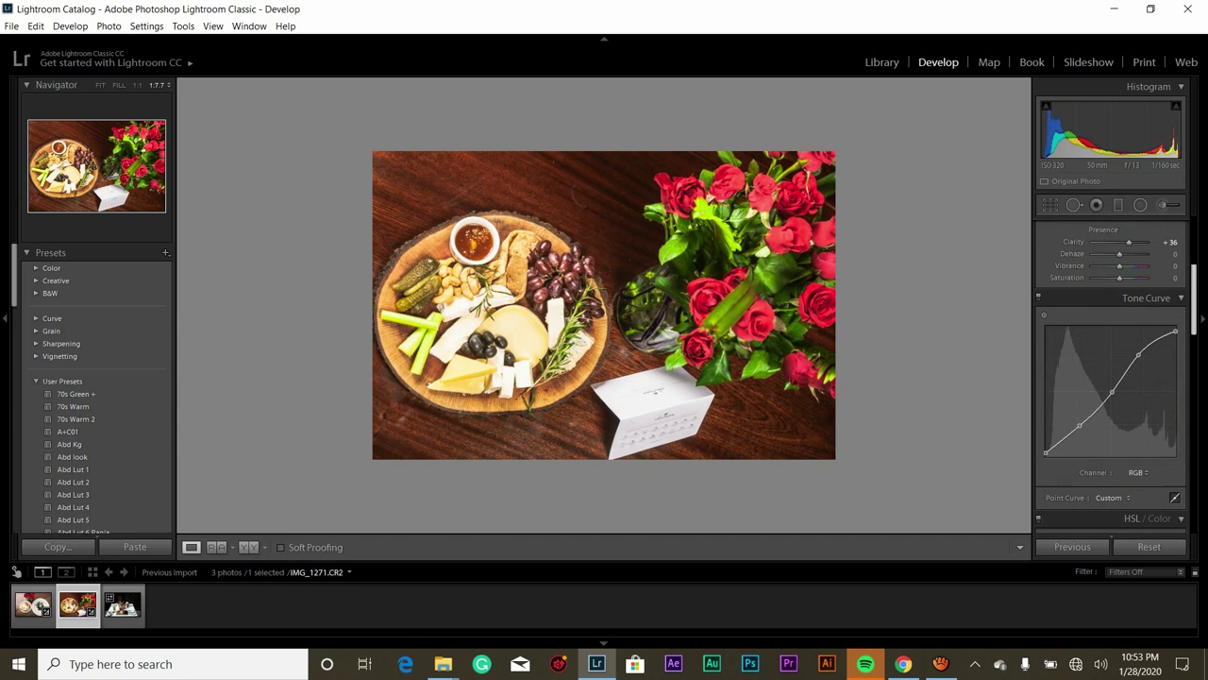
scroll(1133, 410, up, 3)
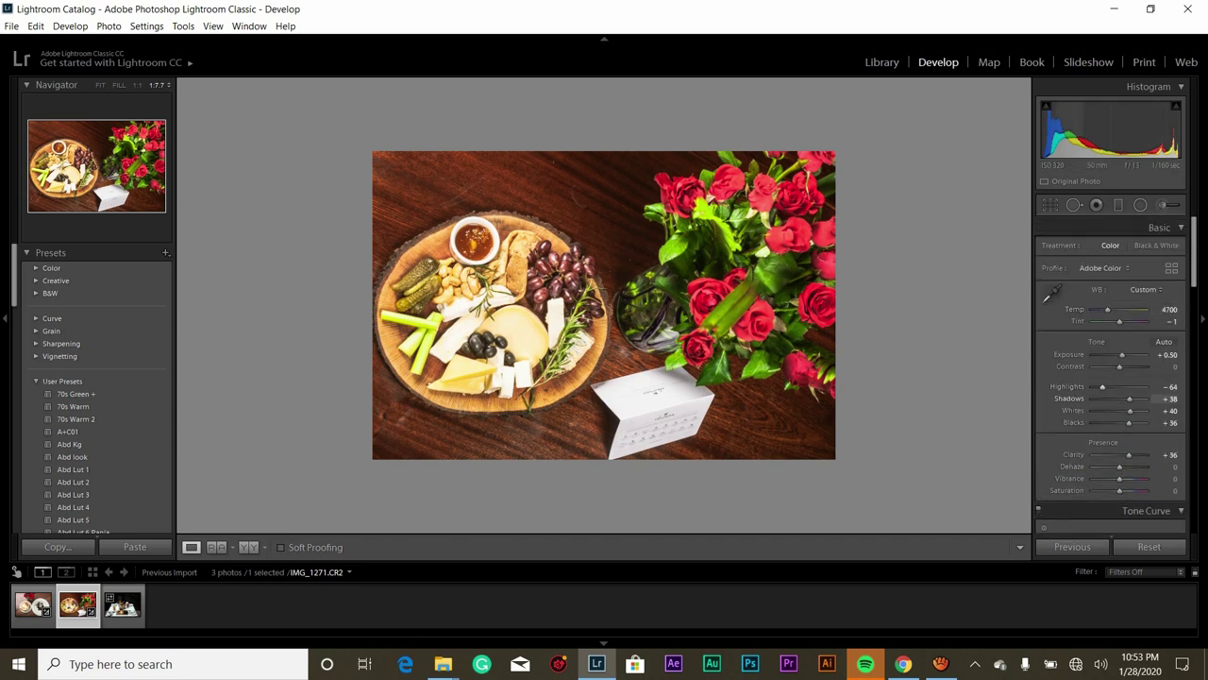
drag(1129, 410, 1108, 410)
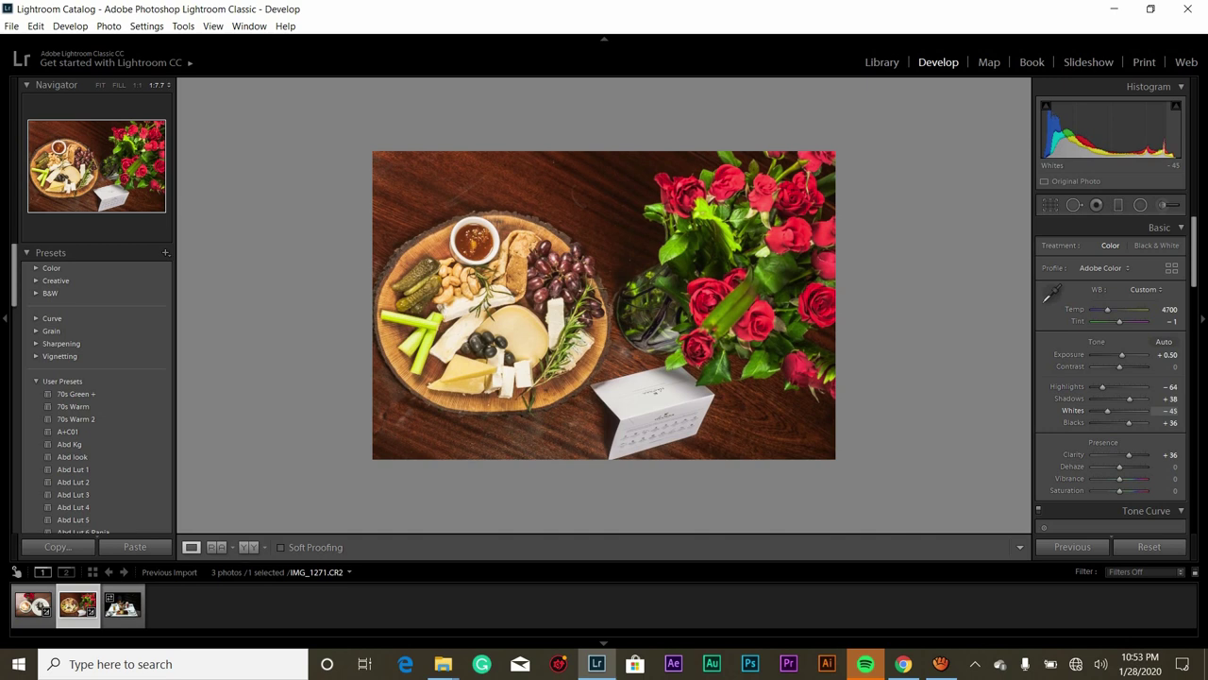
drag(1129, 423, 1133, 399)
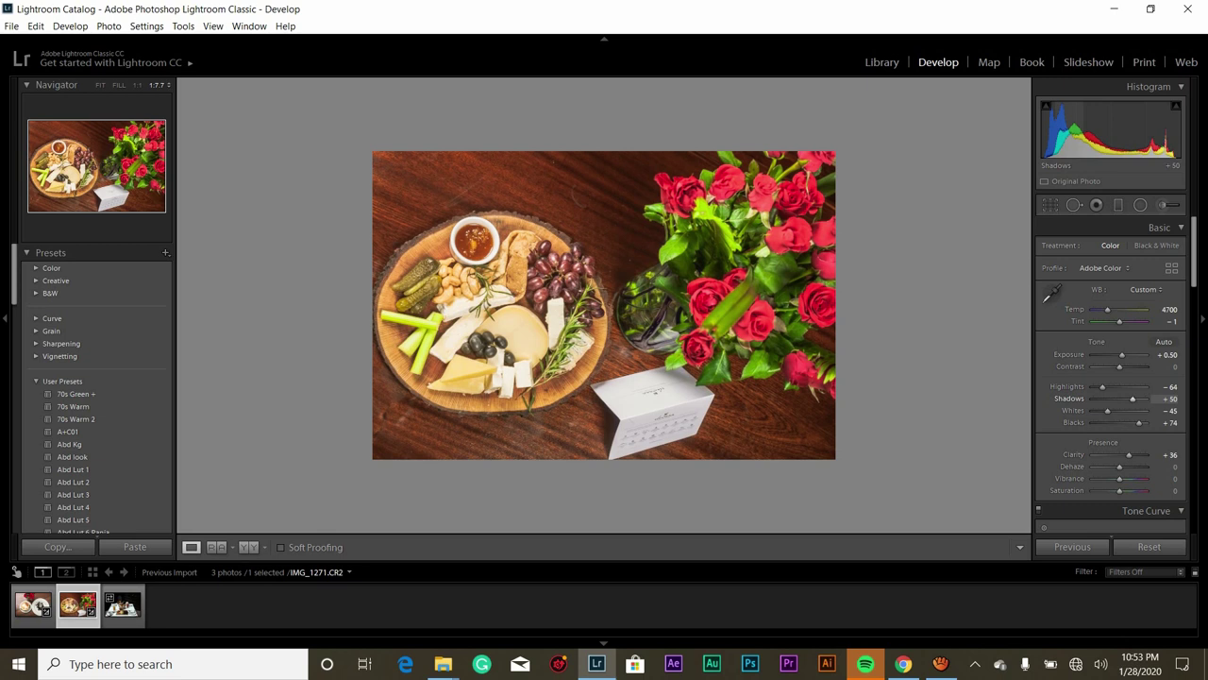
drag(1132, 398, 1134, 398)
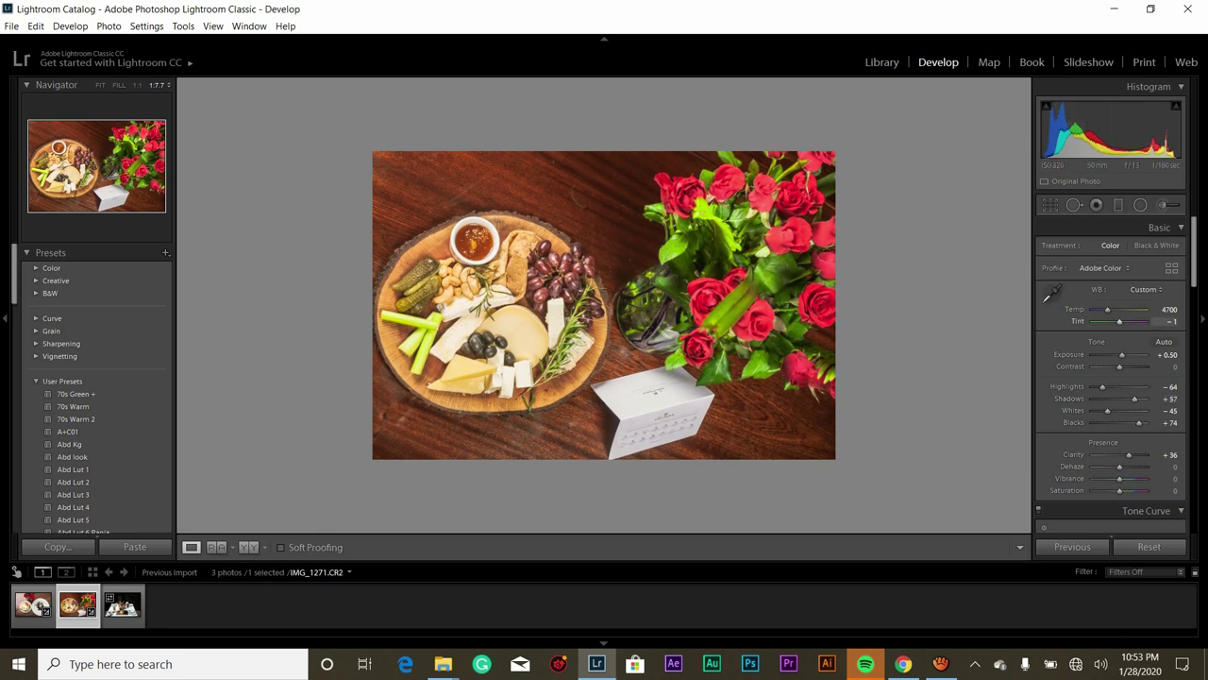
drag(1107, 309, 1110, 310)
double_click(1110, 310)
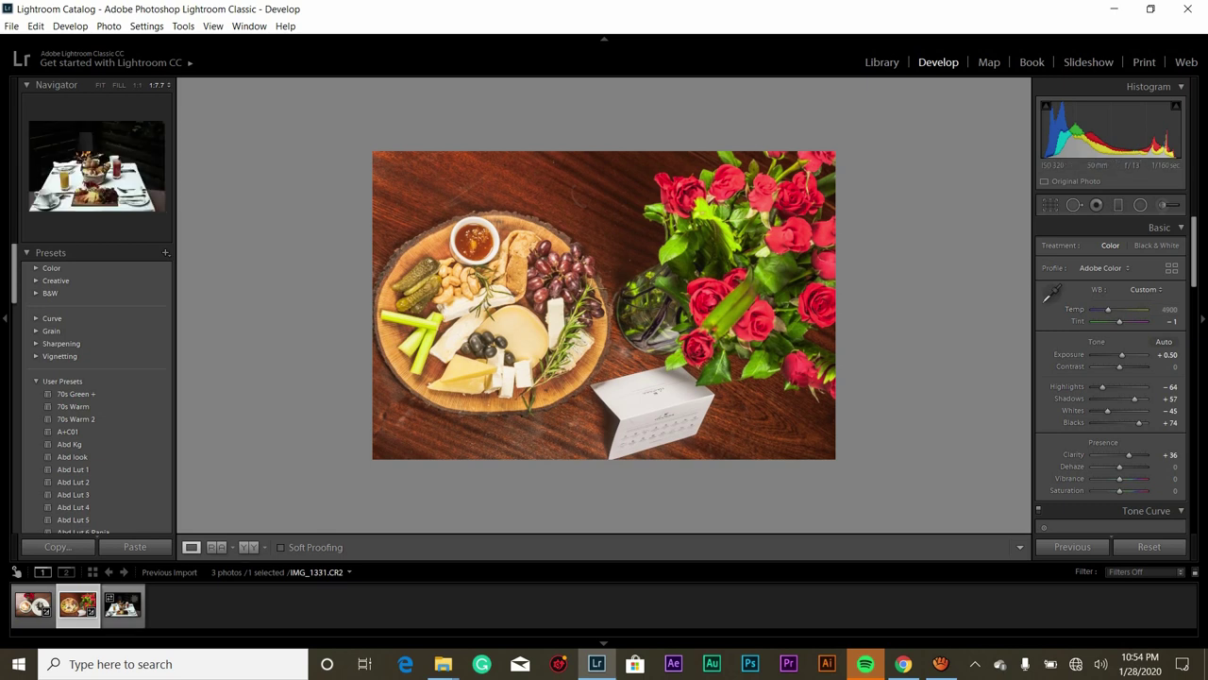
- Apply the cheese board photo's settings to the breakfast table photo IMG_1331.CR2 and set its exposure to +0.71
click(122, 604)
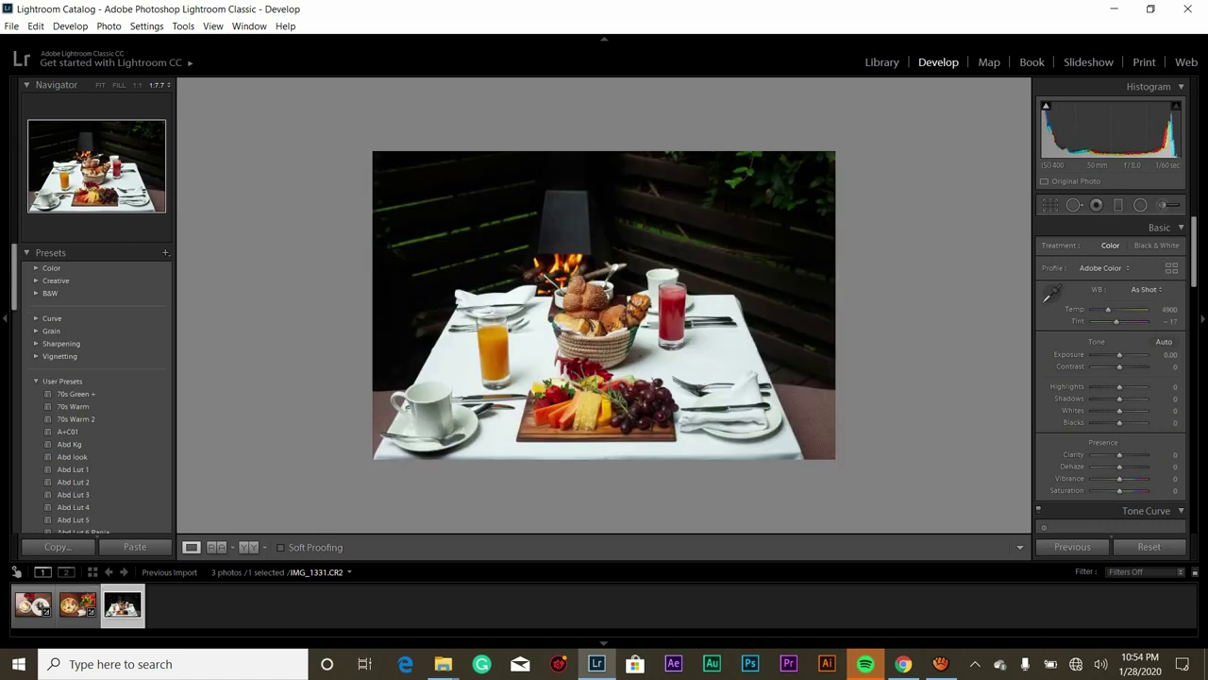
click(1072, 547)
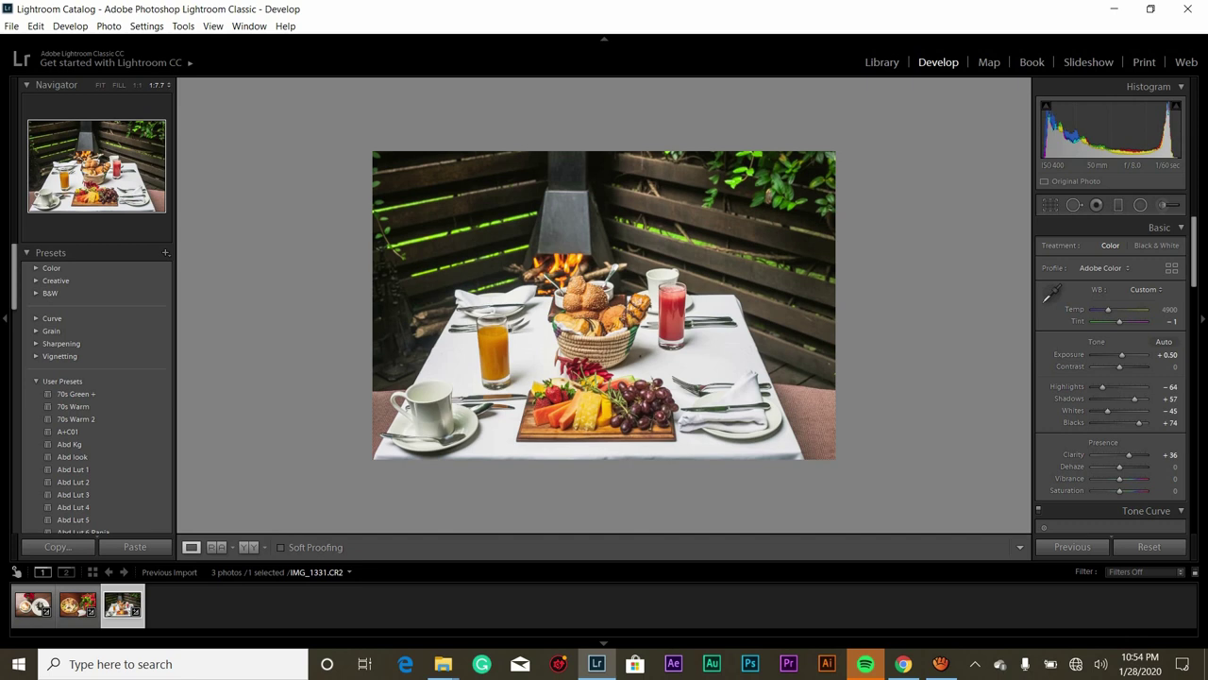
drag(1167, 355, 1170, 355)
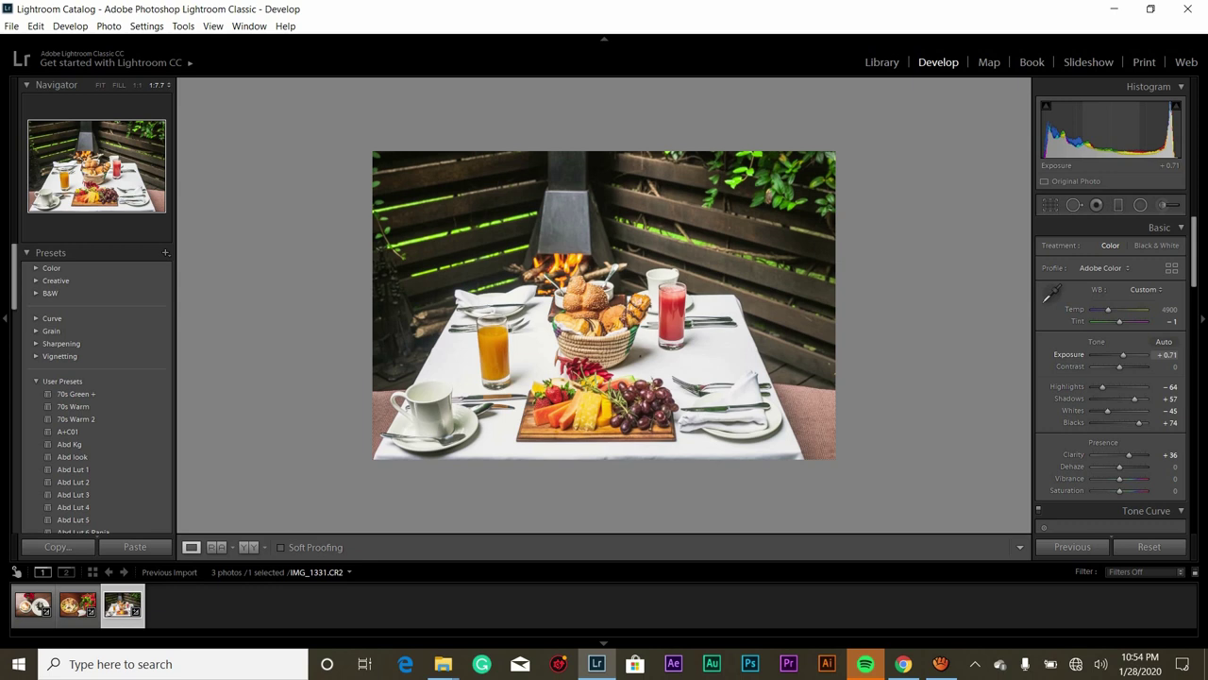
- Set the breakfast table photo's highlights to -50 and whites to +17
scroll(1104, 386, up, 3)
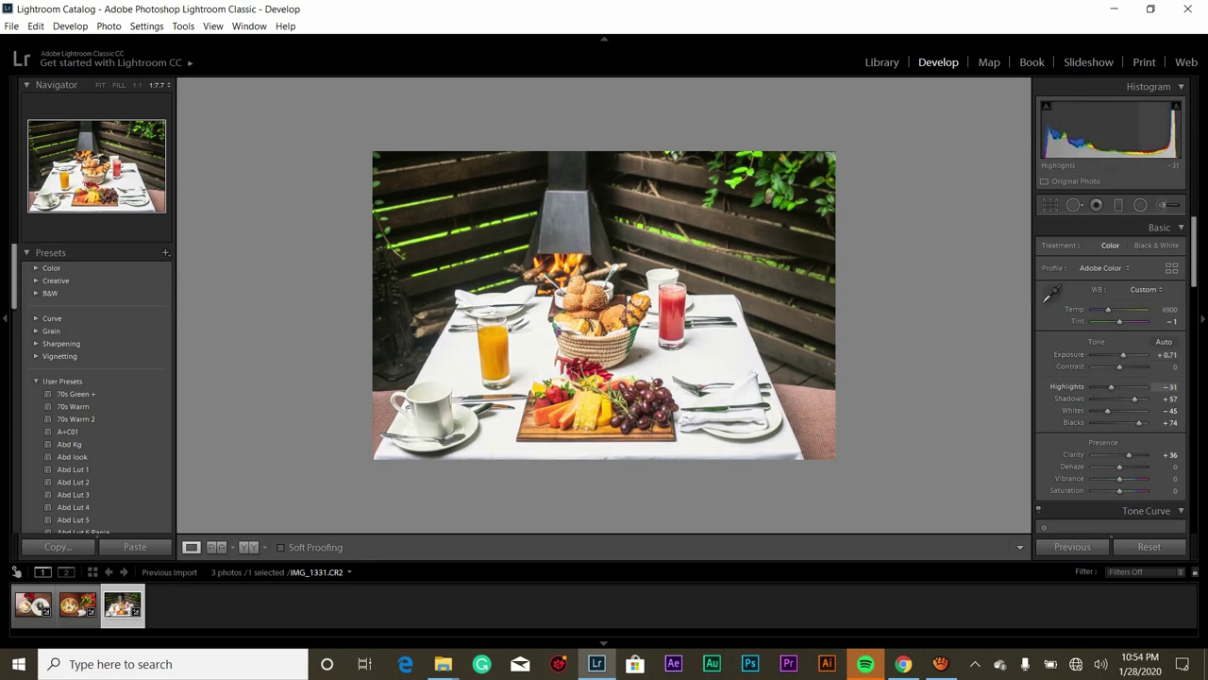
scroll(1105, 386, up, 2)
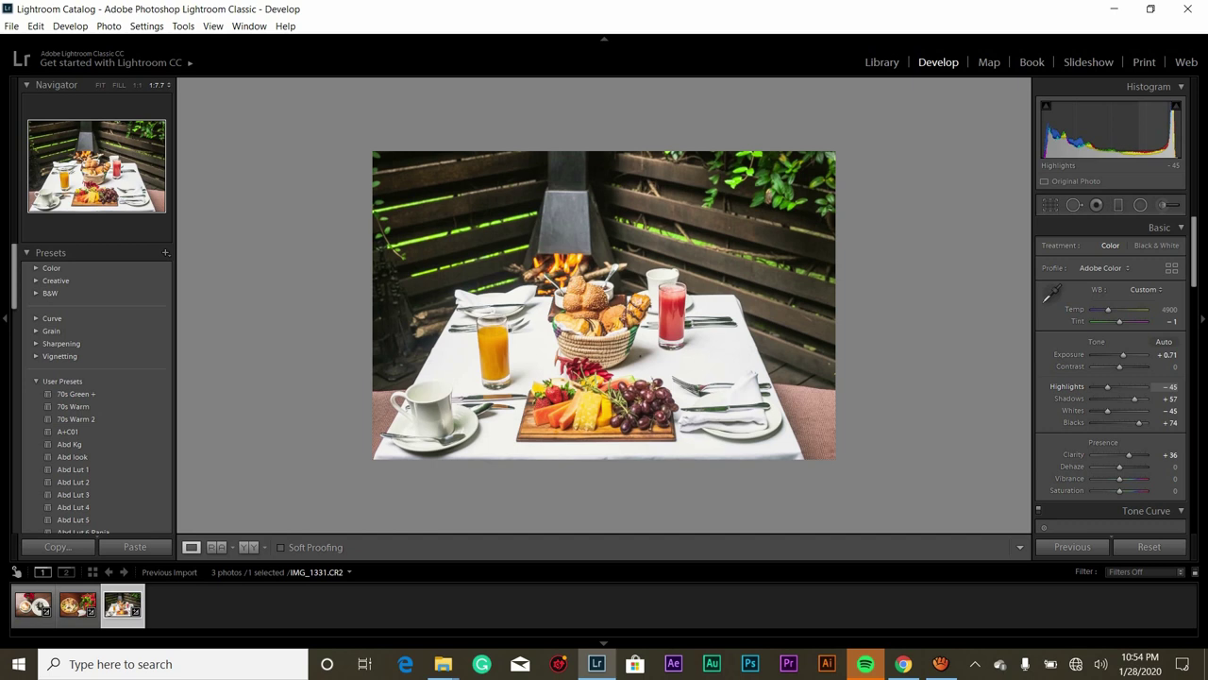
scroll(1105, 386, down, 2)
drag(1165, 410, 1201, 411)
scroll(1118, 410, up, 5)
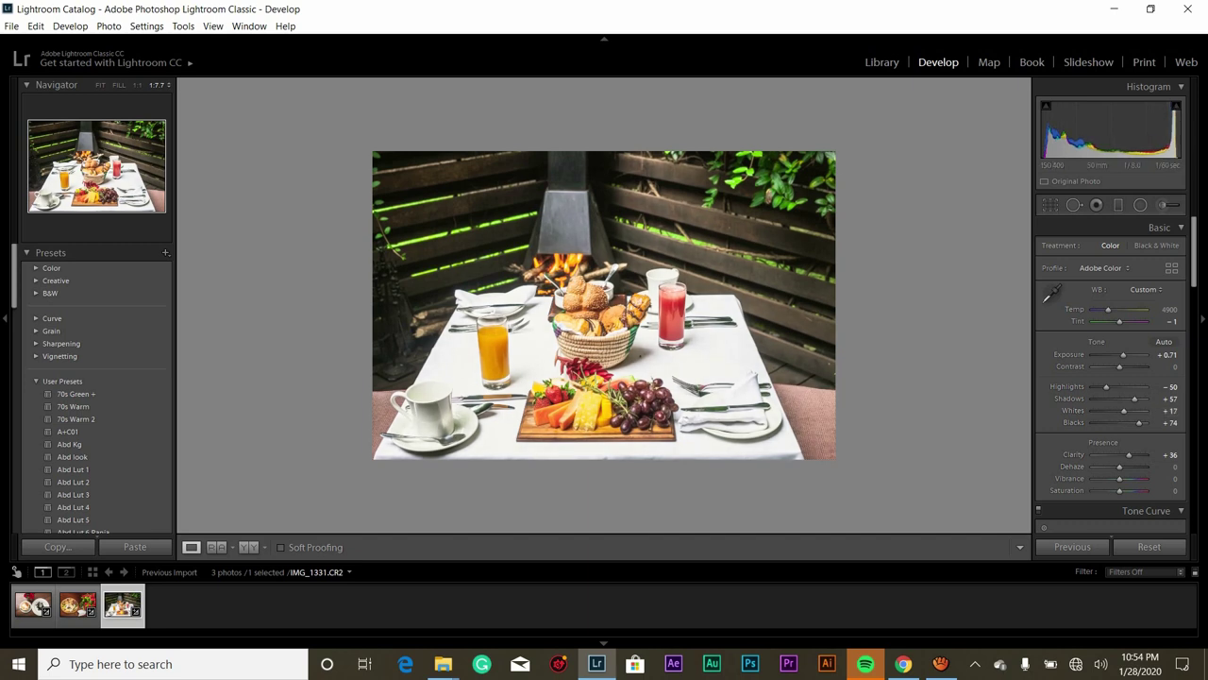
- Review the edited cheese board photo and the coffee and cake photo
click(78, 604)
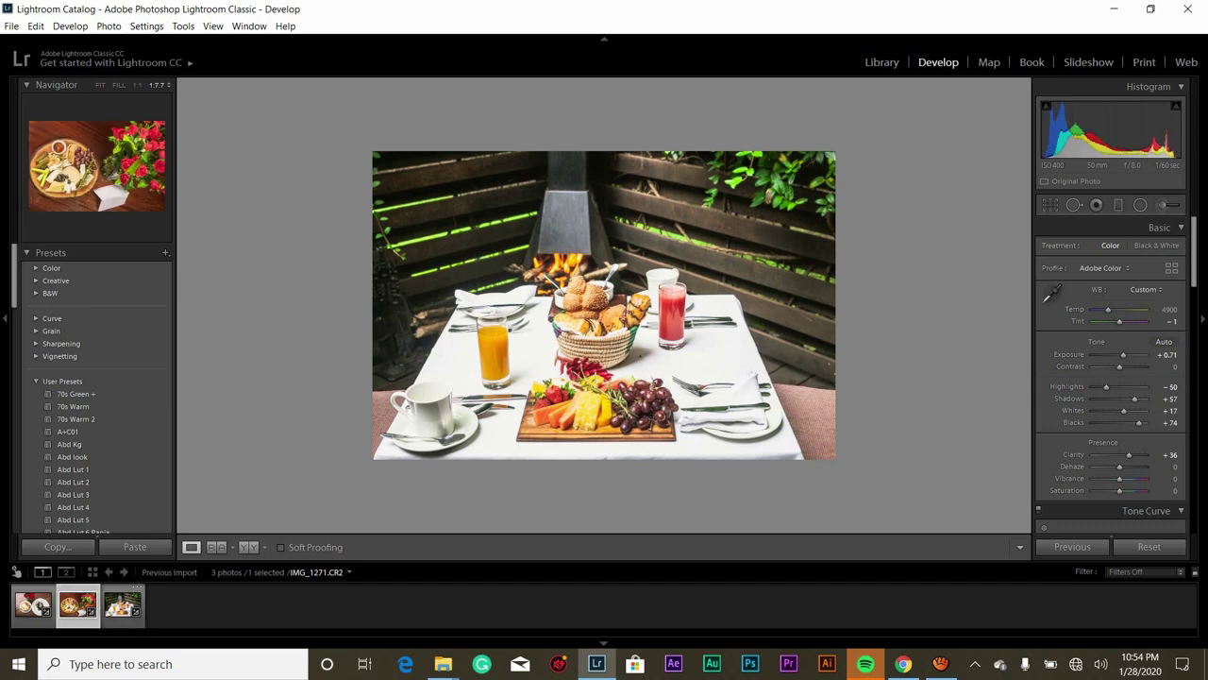
click(44, 598)
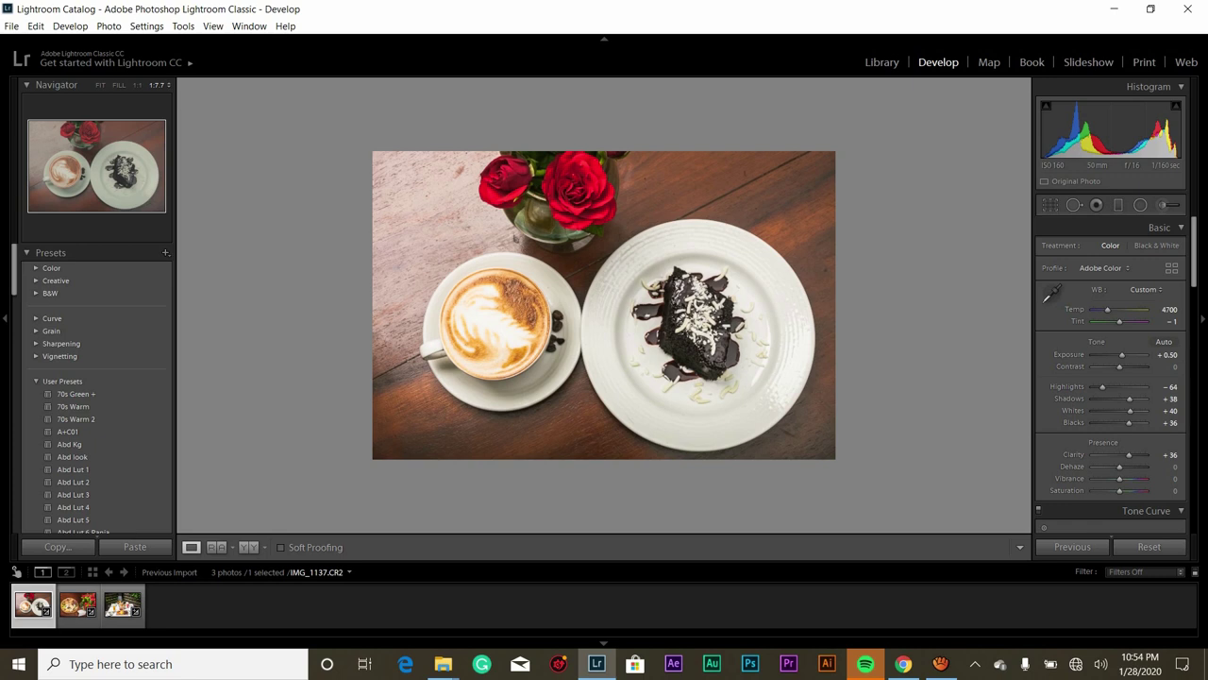
click(940, 664)
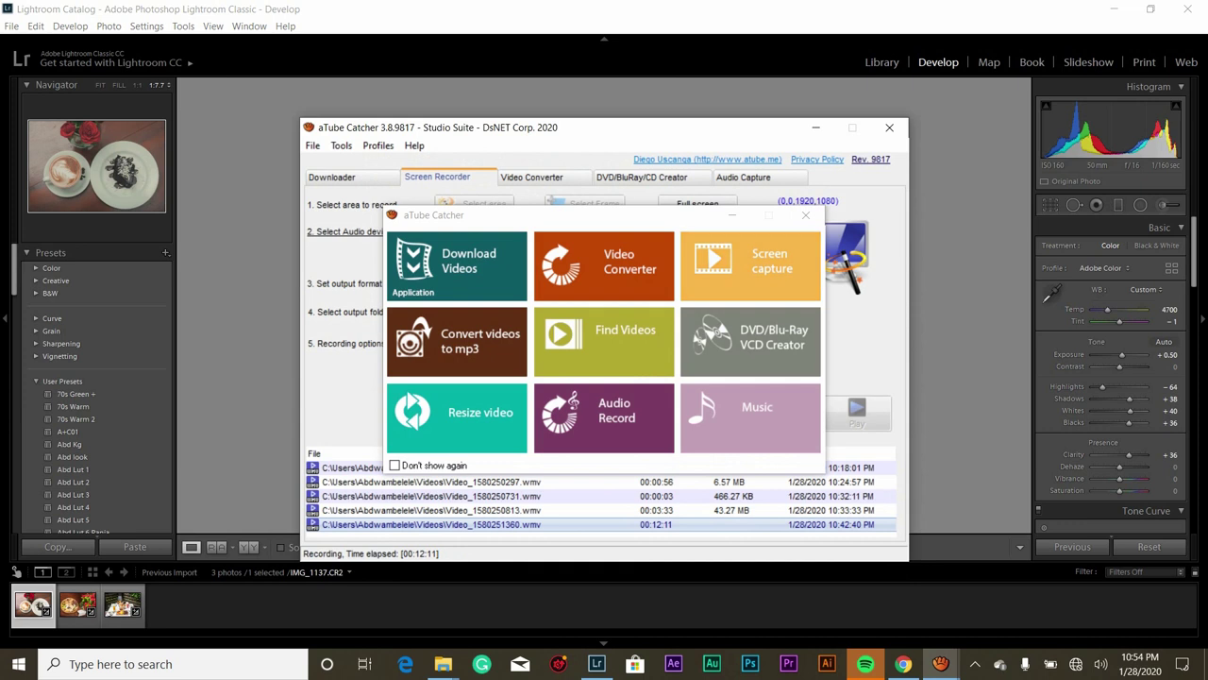
click(732, 215)
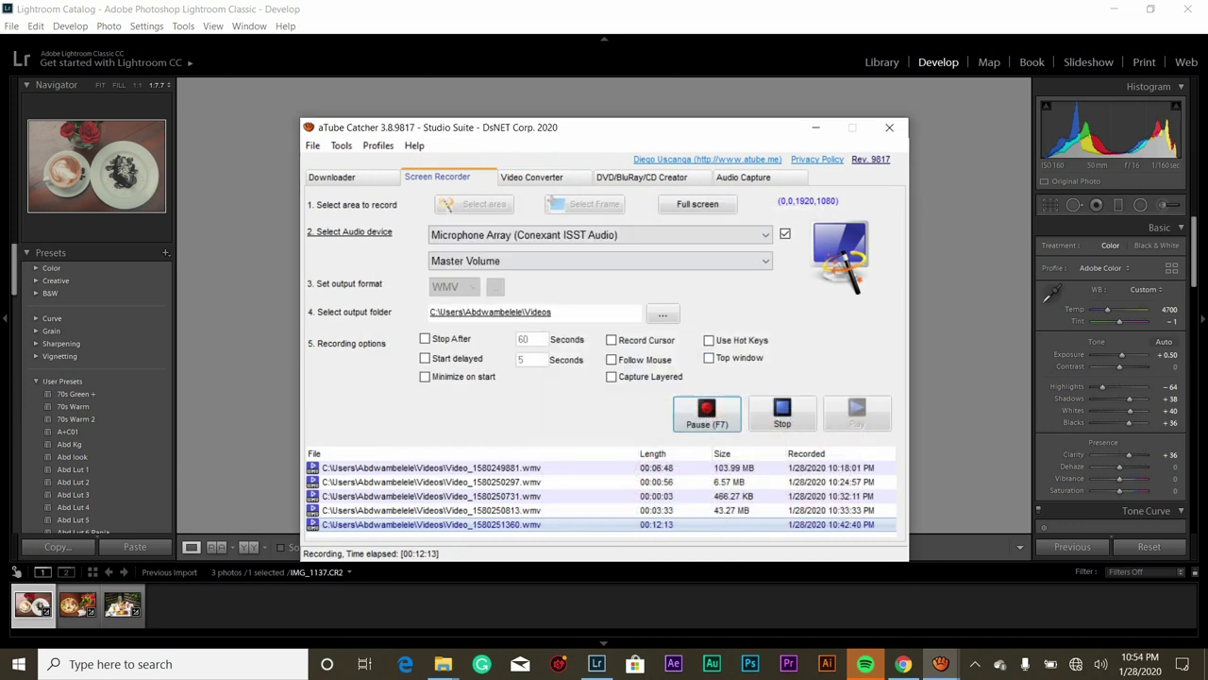